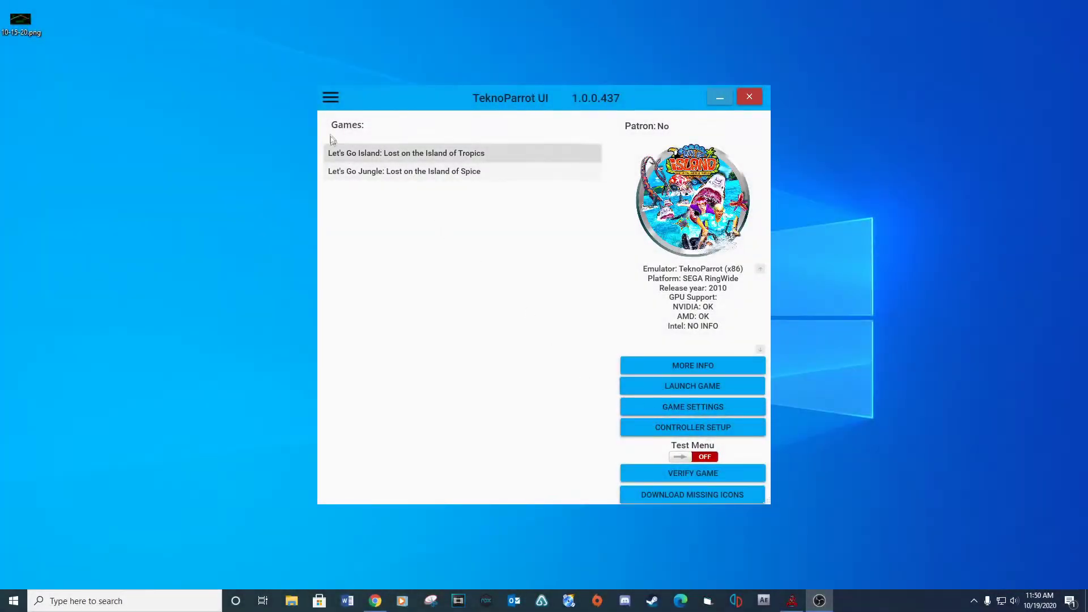
Add SEGA Golden Gun to the TeknoParrot game library from the Add Game page.
left_click(328, 99)
left_click(368, 141)
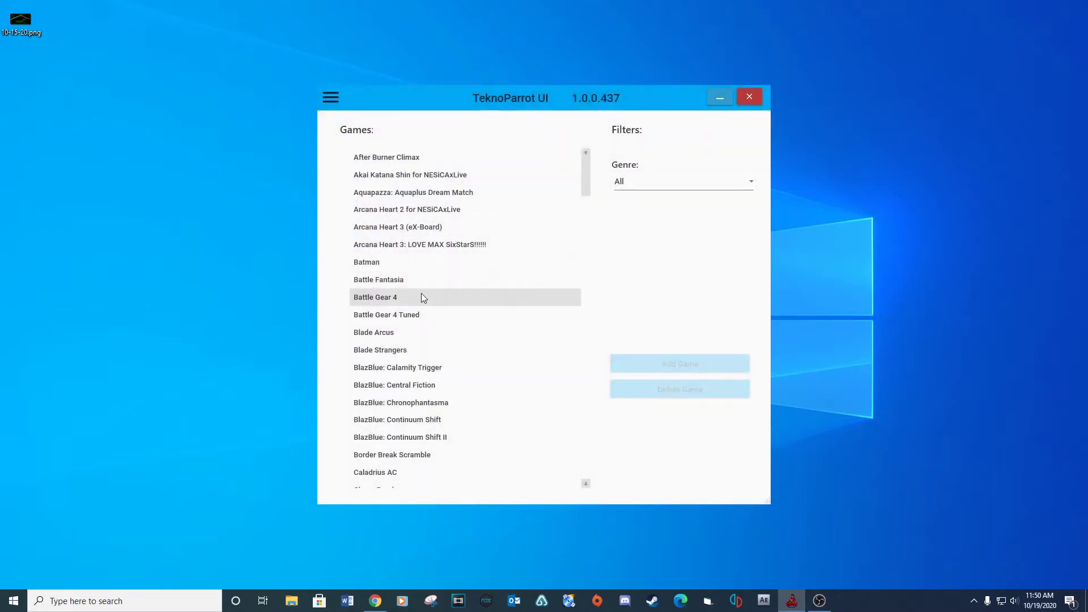
scroll(463, 400, "down", 15)
scroll(462, 400, "down", 20)
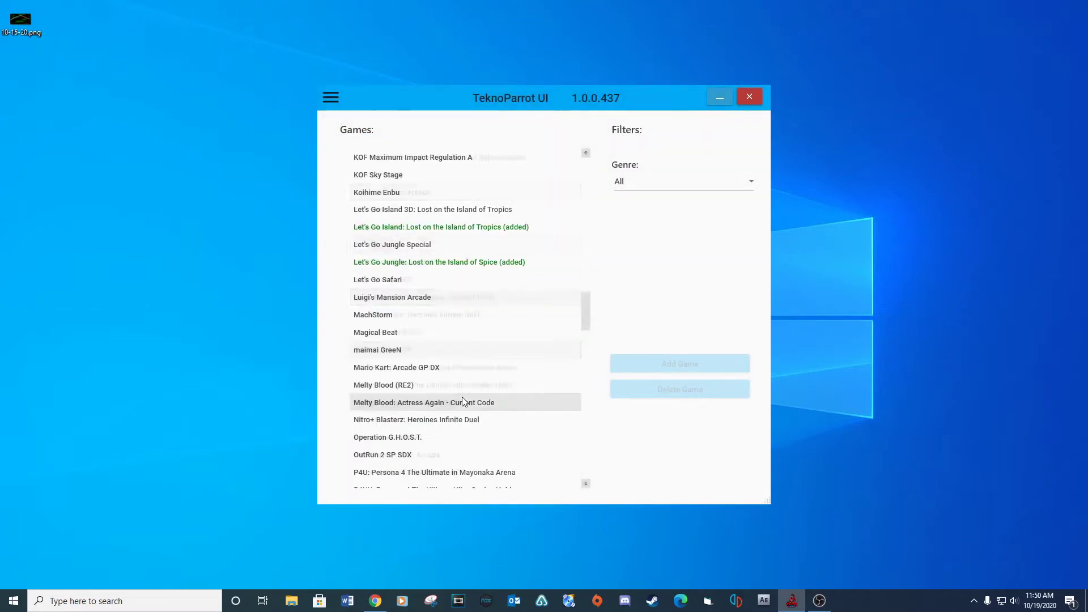
scroll(462, 397, "up", 2)
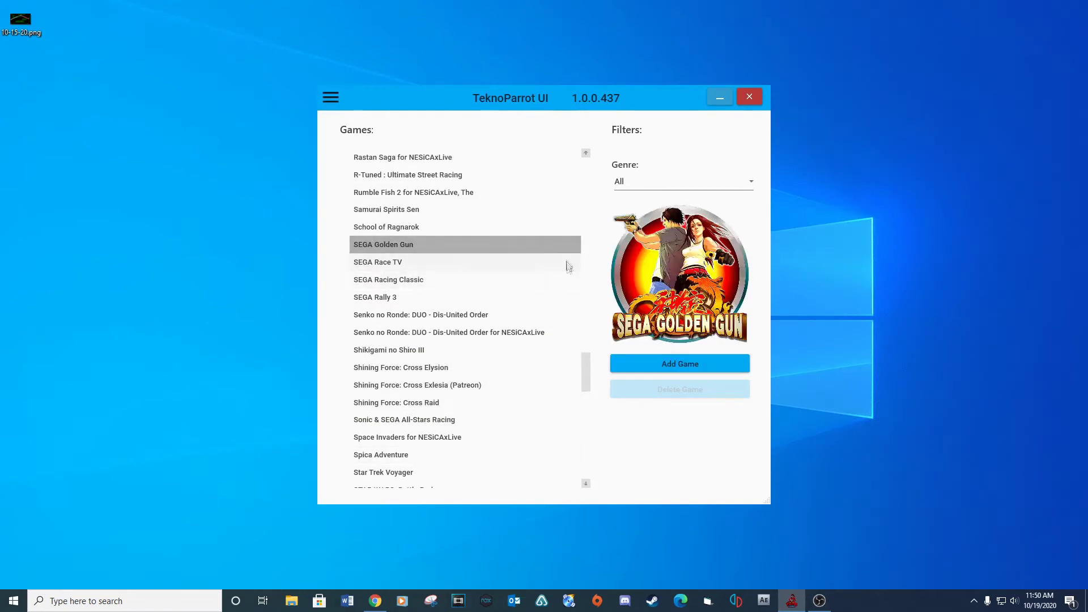
left_click(680, 368)
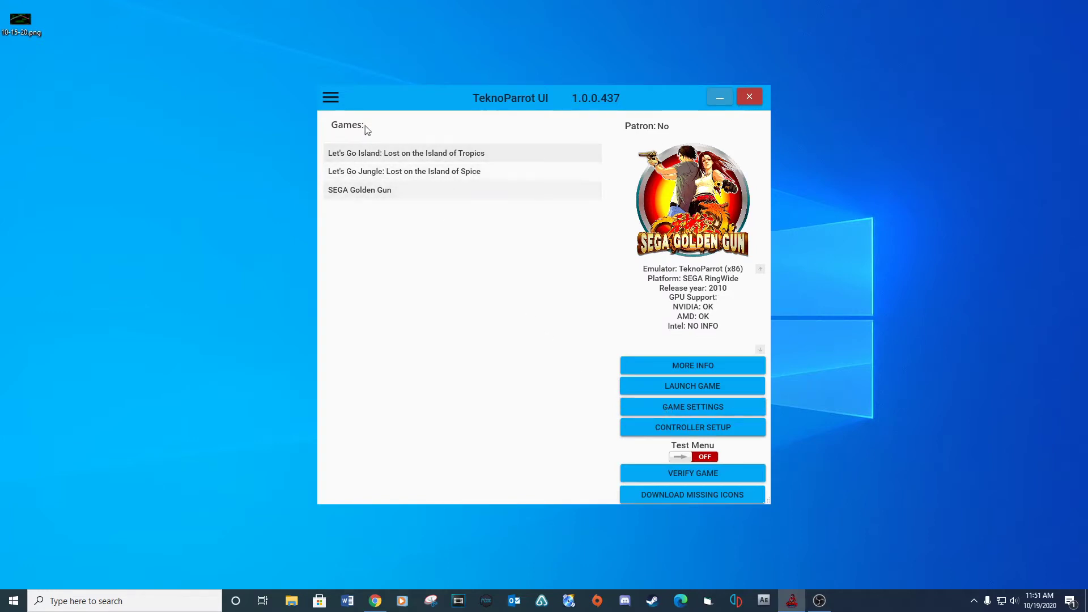
Add Transformers: Human Alliance to the TeknoParrot game library as well.
left_click(334, 100)
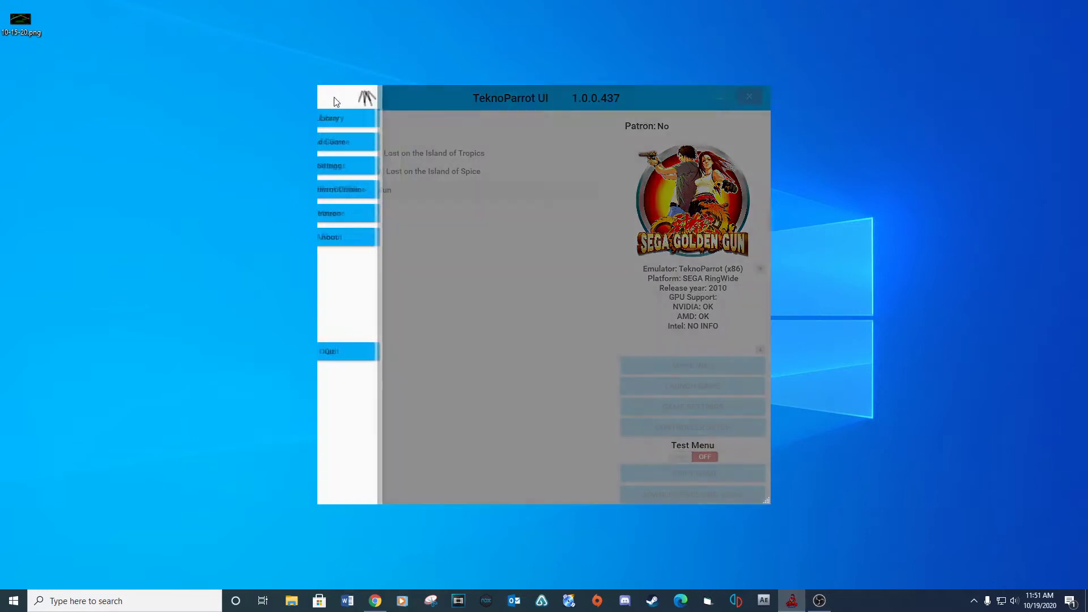
left_click(357, 149)
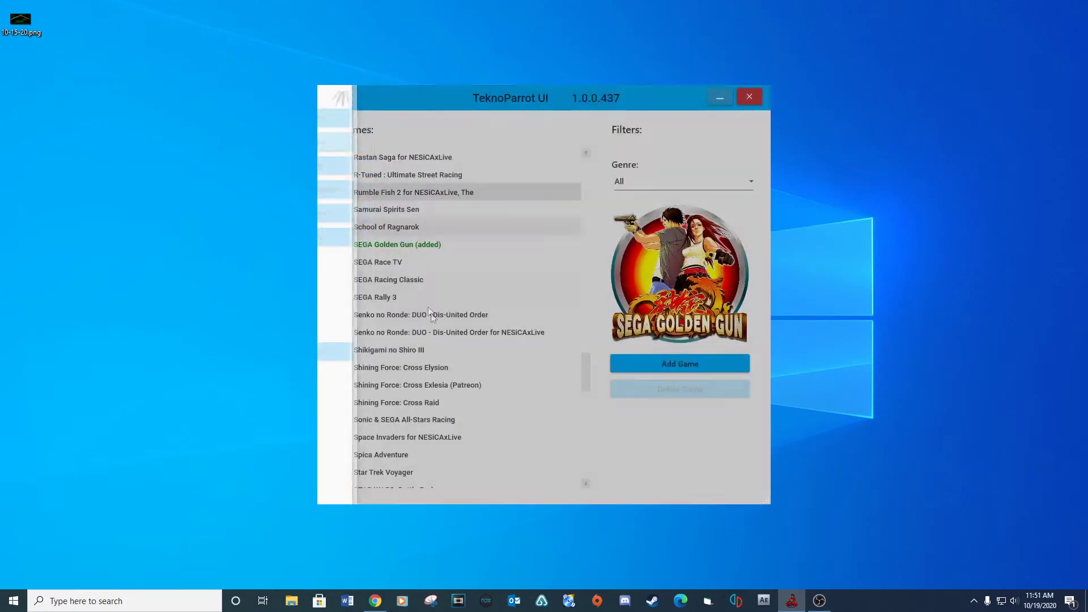
scroll(439, 362, "down", 10)
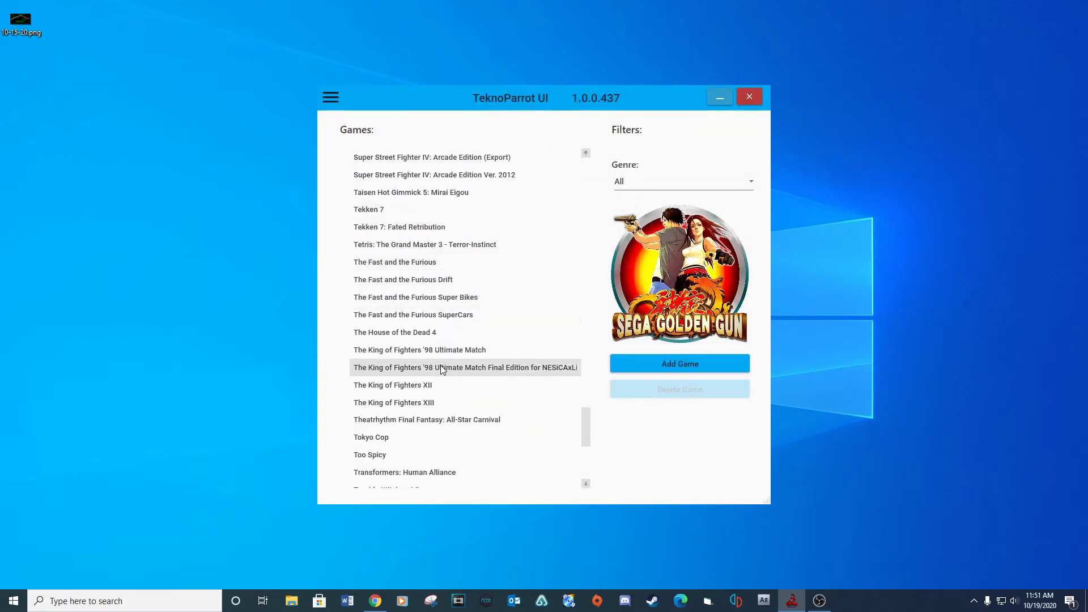
scroll(441, 367, "down", 2)
left_click(443, 369)
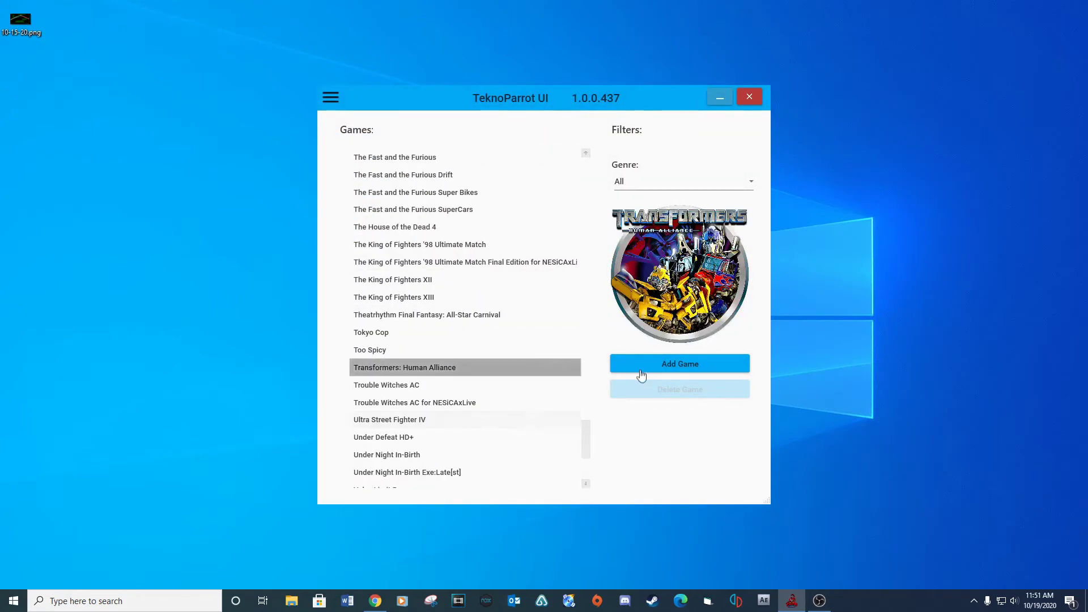
left_click(649, 371)
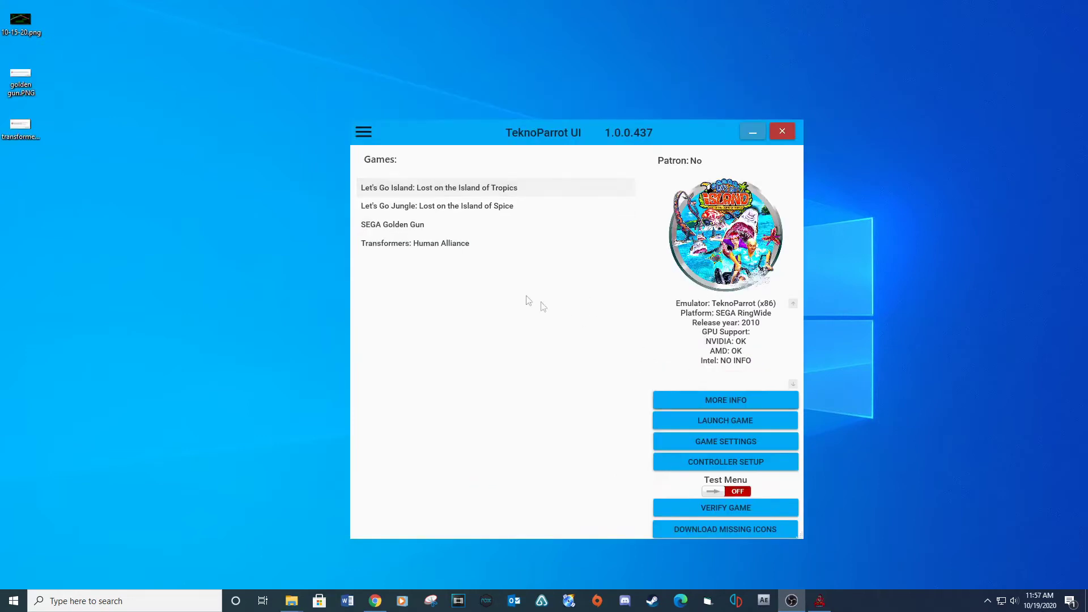
Open SEGA Golden Gun's game settings and browse to H:\Downloads\Complete Play TeknoParrot Part 2\Arcade PC.
left_click(418, 224)
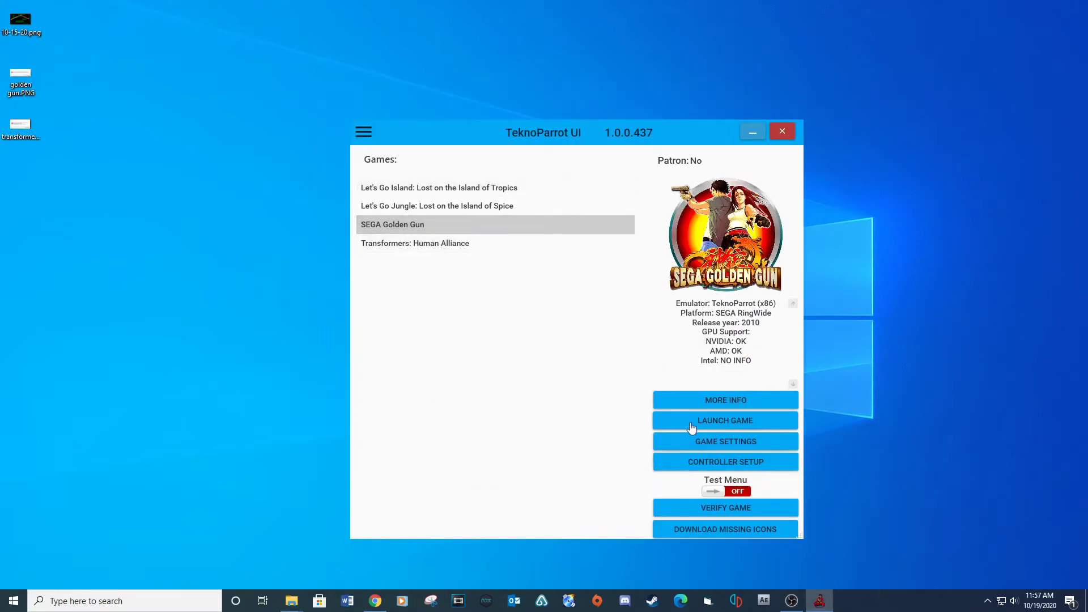
left_click(678, 442)
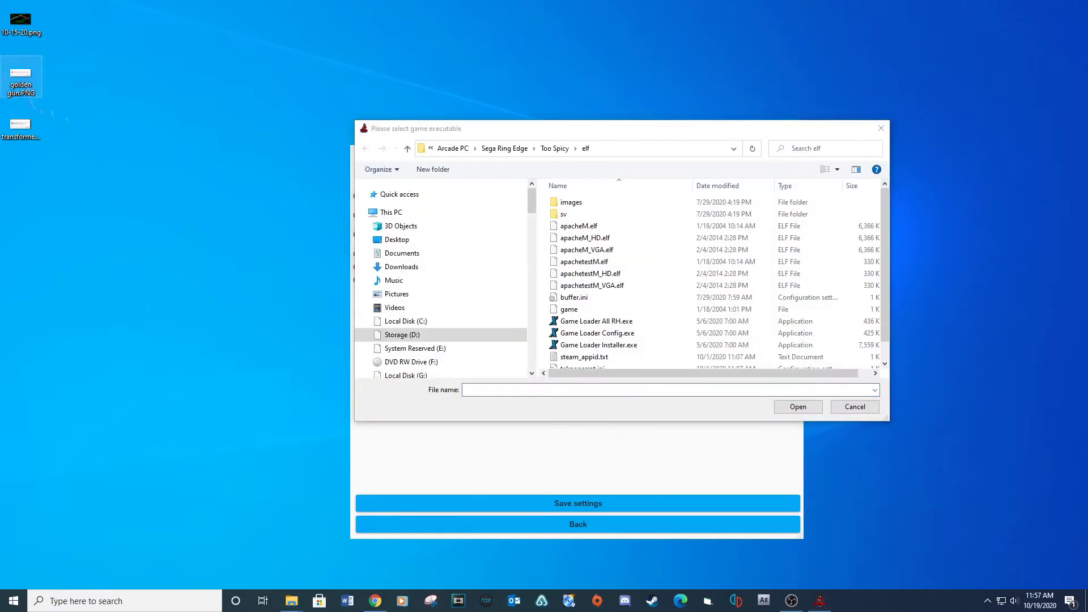
scroll(450, 317, "down", 2)
left_click(449, 369)
double_click(576, 202)
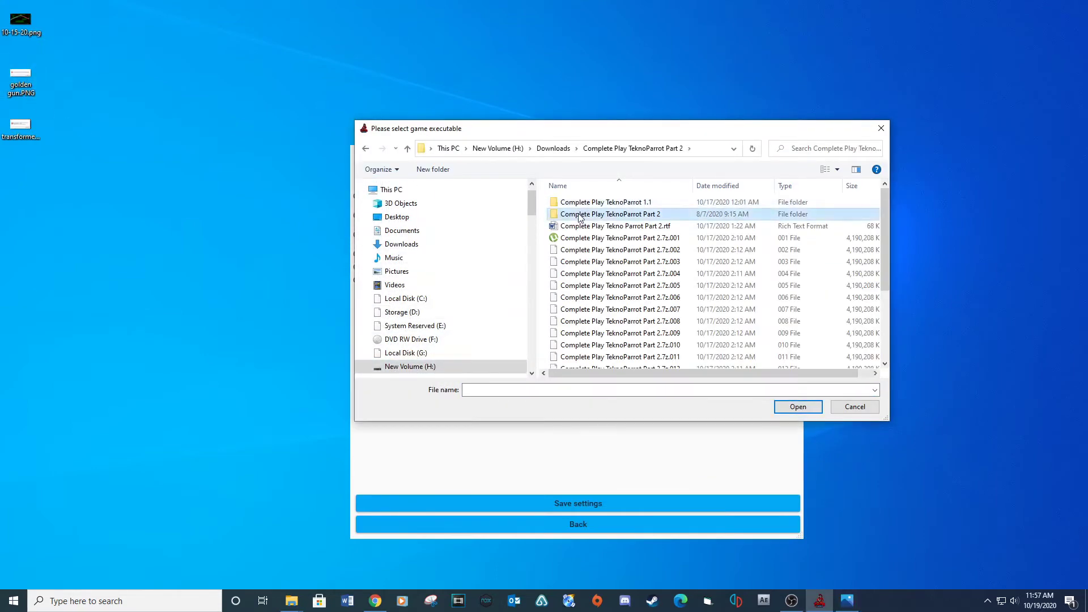
double_click(589, 213)
double_click(591, 204)
Choose RingGunR_RingWide.exe from Sega Ring Edge\Sega Golden Gun\exe as the game executable.
double_click(589, 204)
scroll(884, 221, "down", 1)
double_click(584, 298)
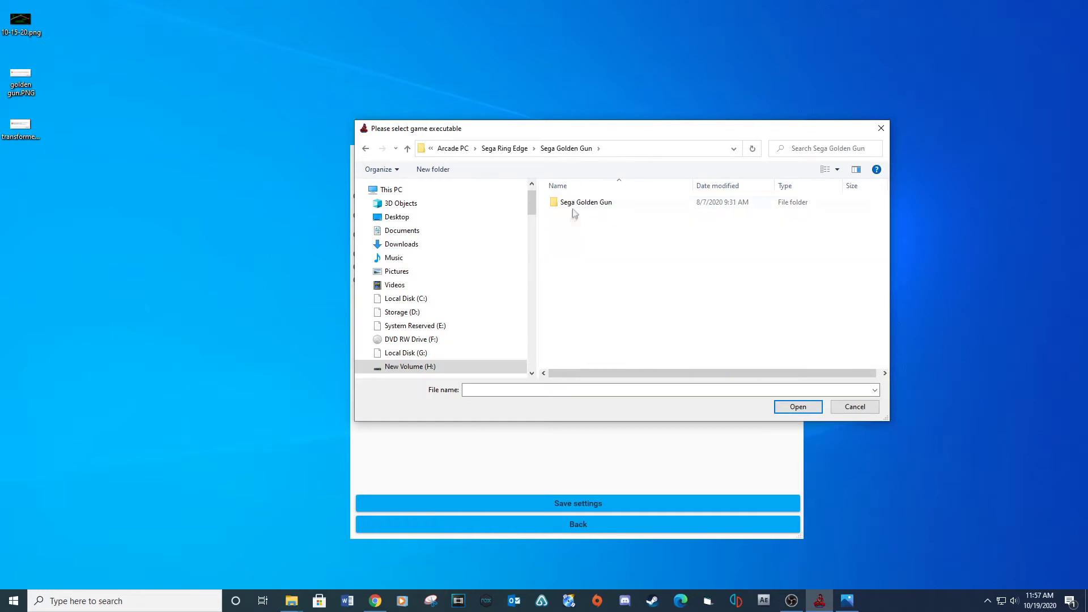
double_click(576, 204)
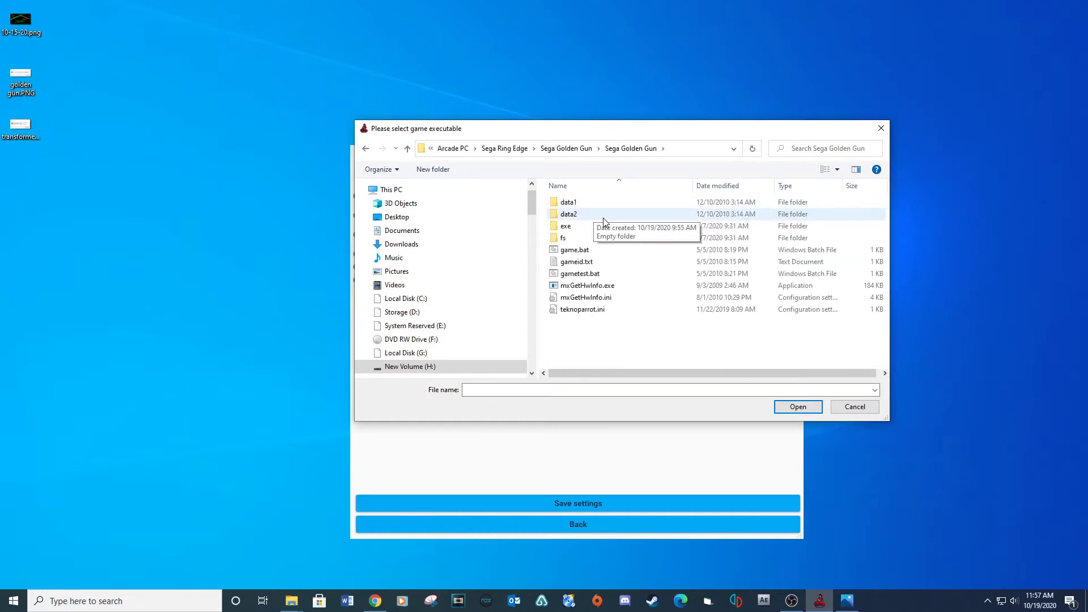
double_click(584, 227)
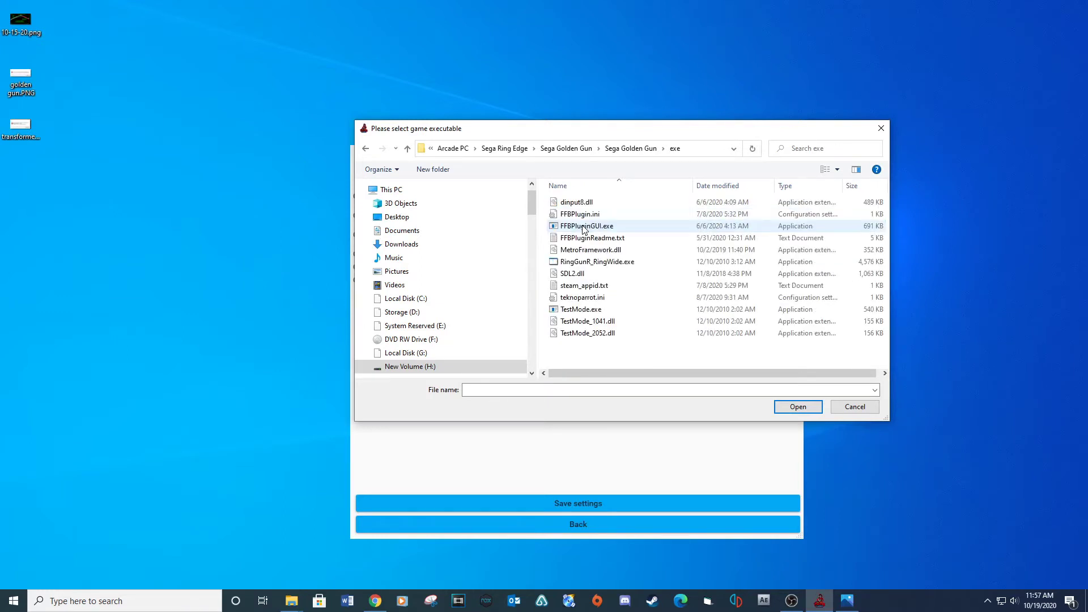
left_click(593, 262)
left_click(796, 407)
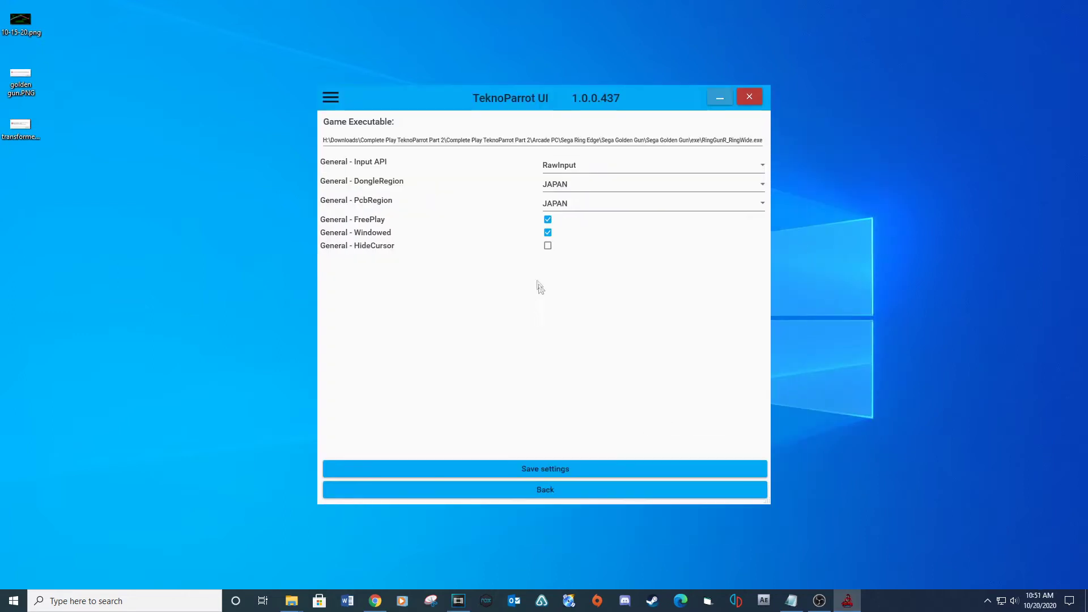
Save SEGA Golden Gun's settings with DirectInput, Windowed off and HideCursor on.
left_click(707, 178)
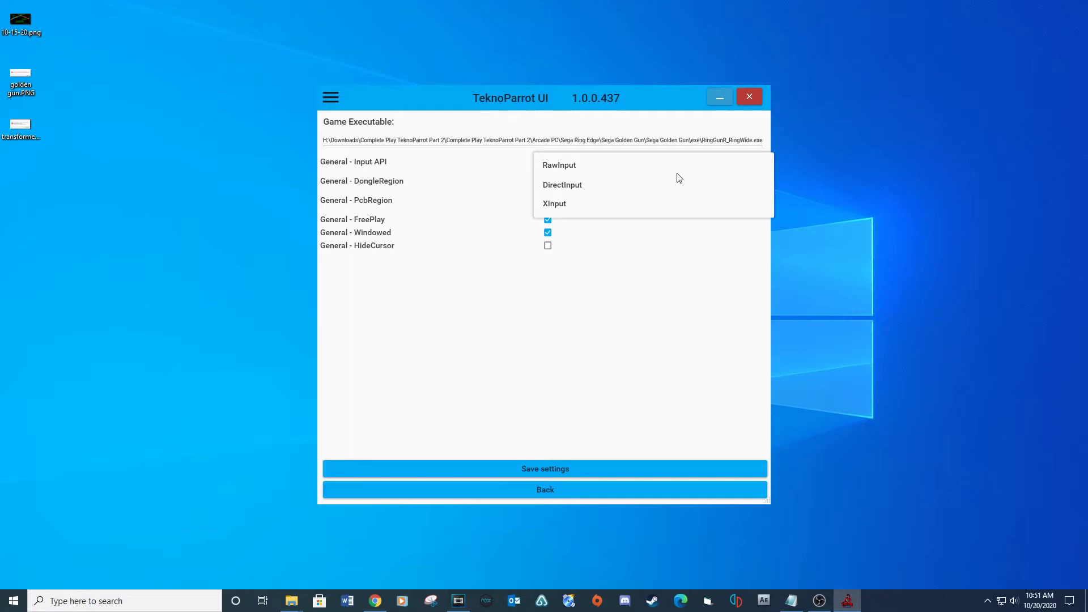
left_click(567, 186)
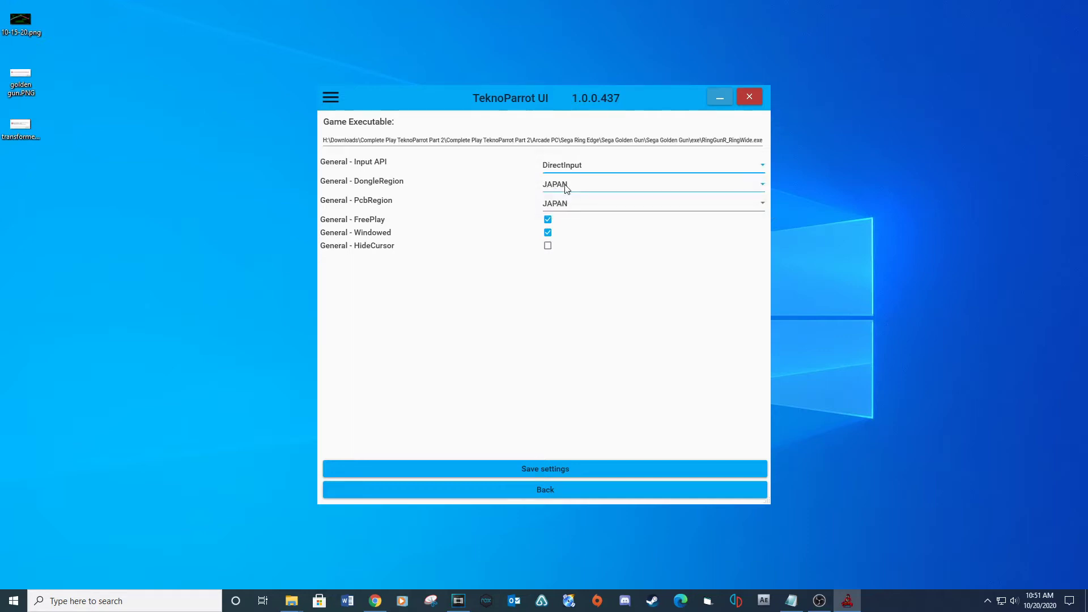
left_click(548, 232)
left_click(547, 246)
left_click(500, 470)
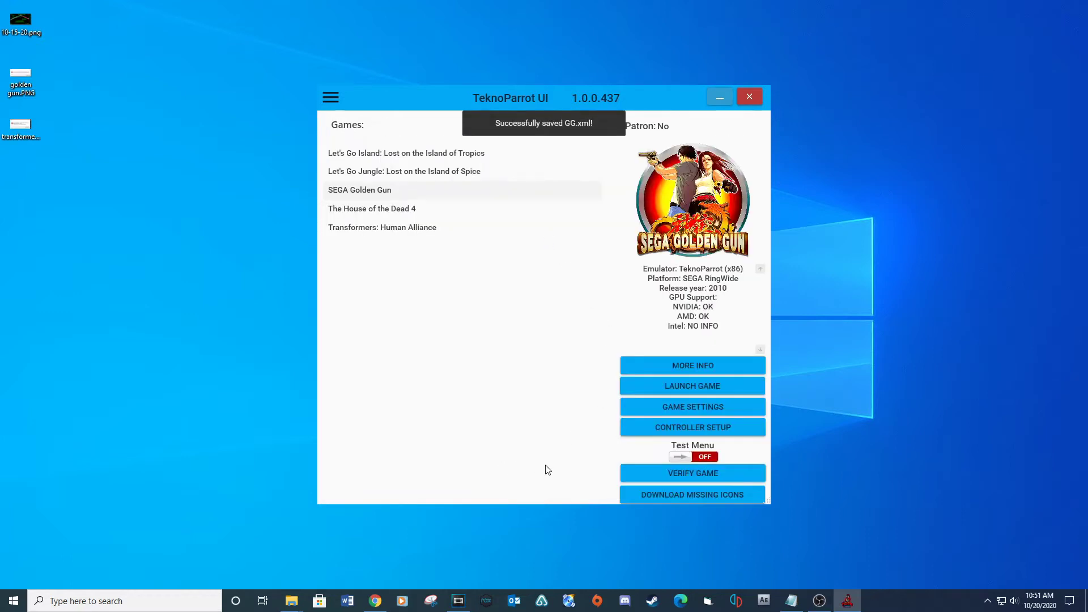
Give Transformers: Human Alliance DirectInput, Windowed off and HideCursor on, and save.
left_click(418, 230)
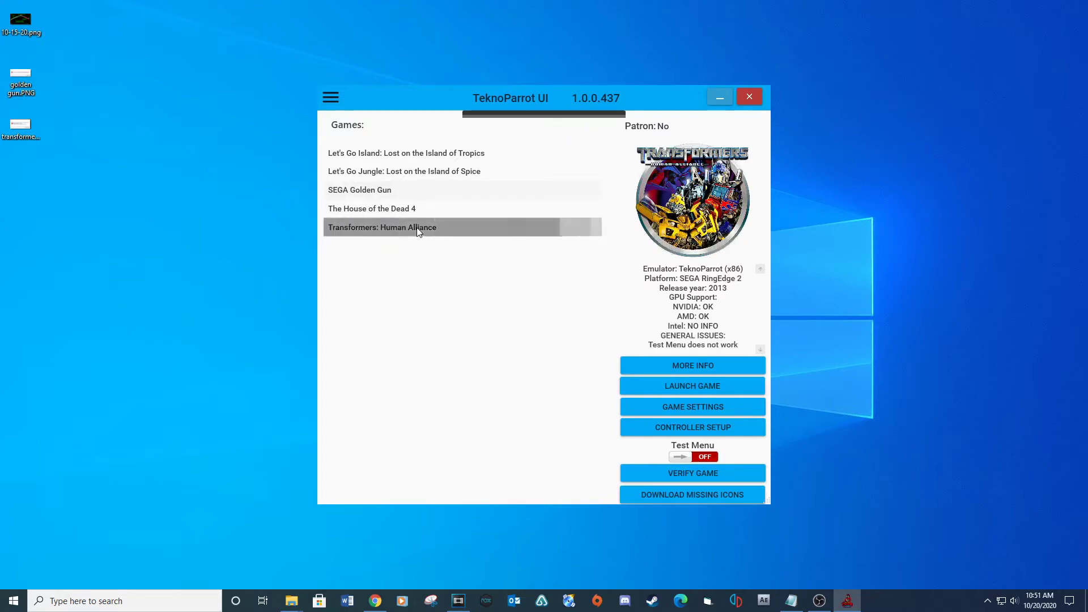
left_click(658, 413)
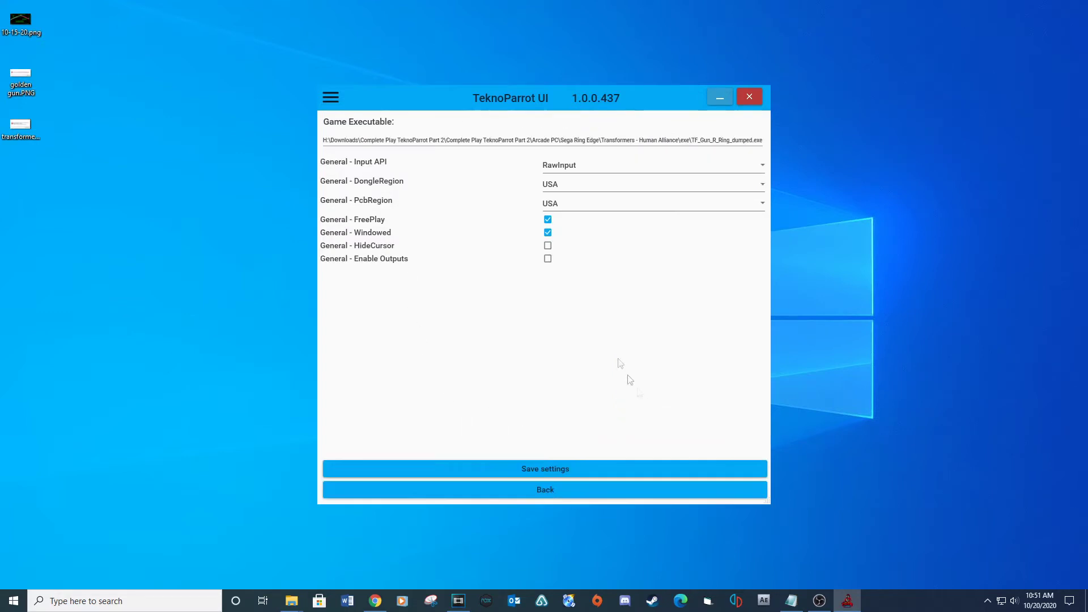
left_click(640, 166)
left_click(596, 167)
left_click(548, 233)
left_click(548, 245)
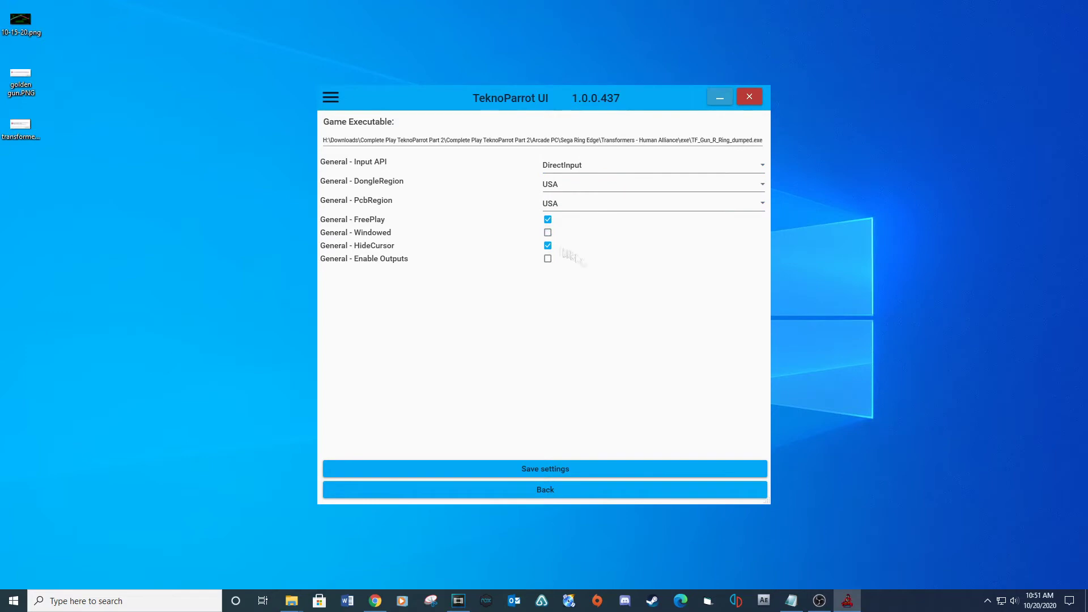
left_click(500, 474)
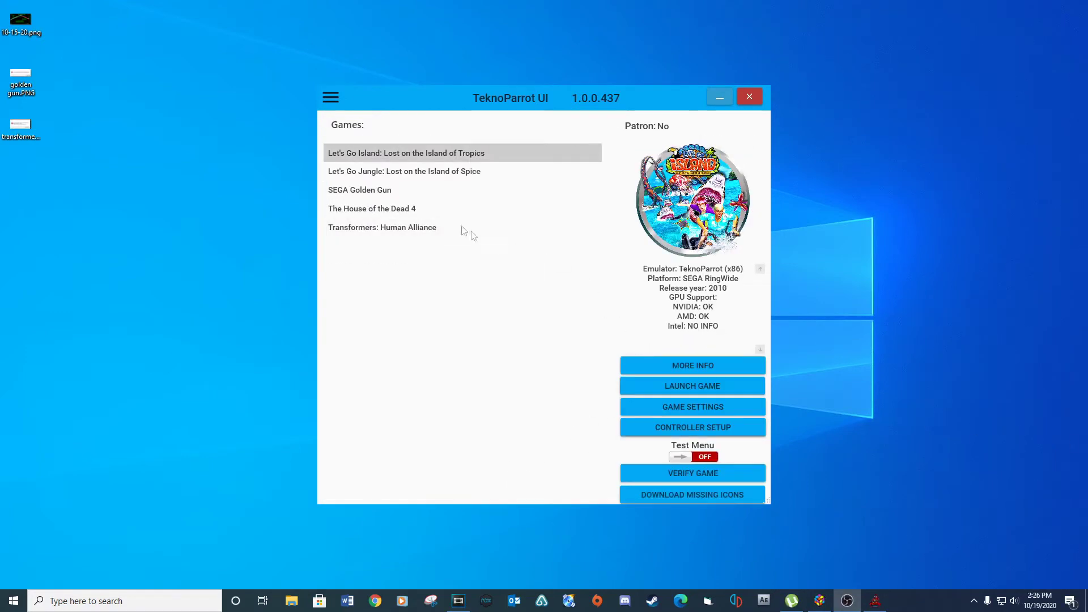
Rebind SEGA Golden Gun's controls: Test to D5, Service 2 to D3, Coin 1 to key 1, and save.
left_click(379, 191)
left_click(658, 428)
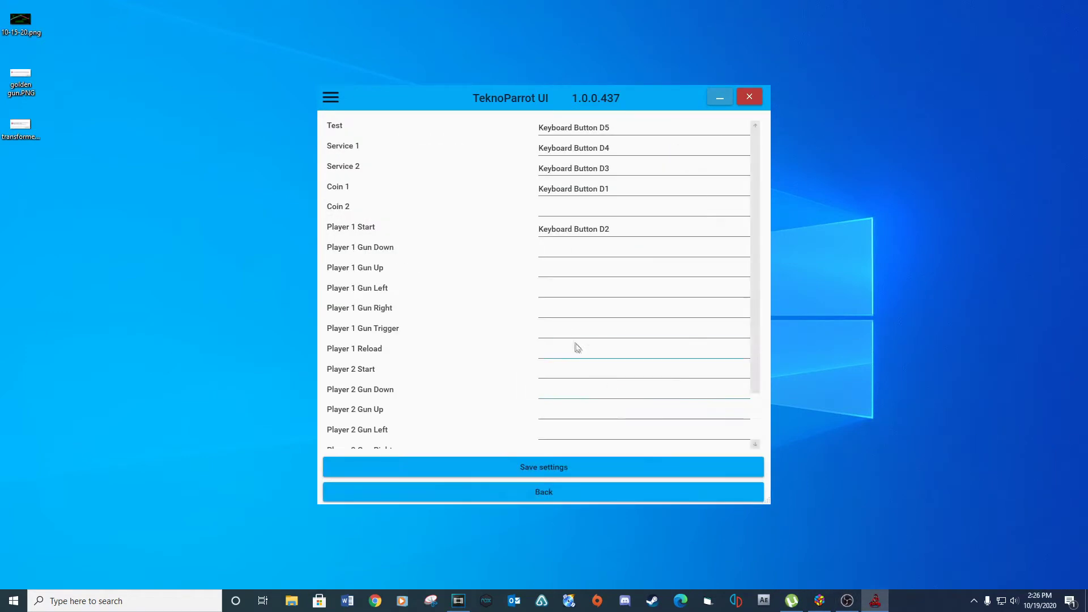
left_click(621, 127)
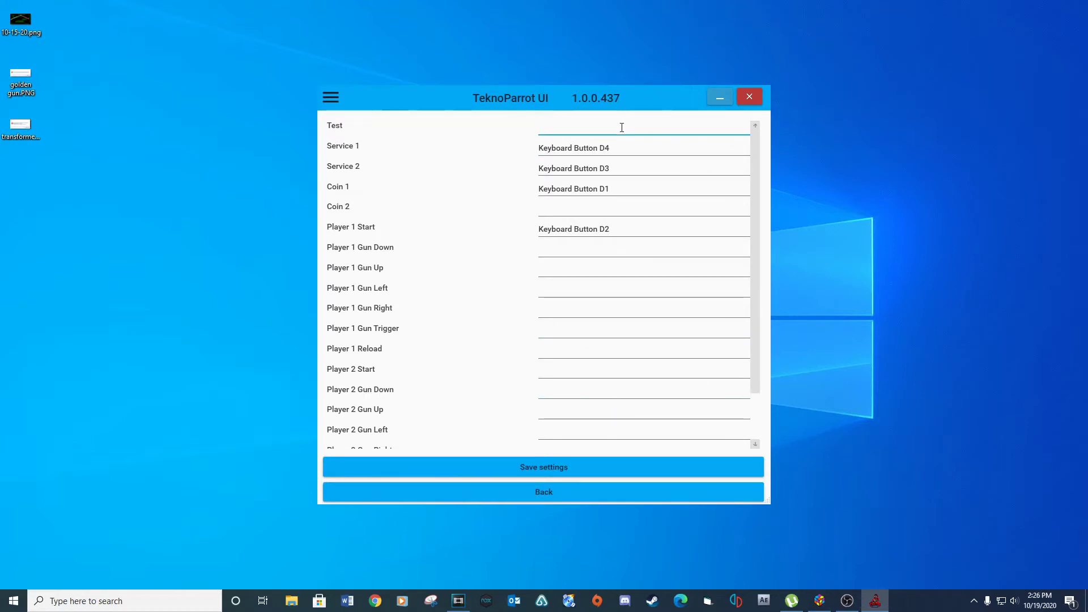
key("5")
left_click(603, 168)
key("3")
left_click(588, 189)
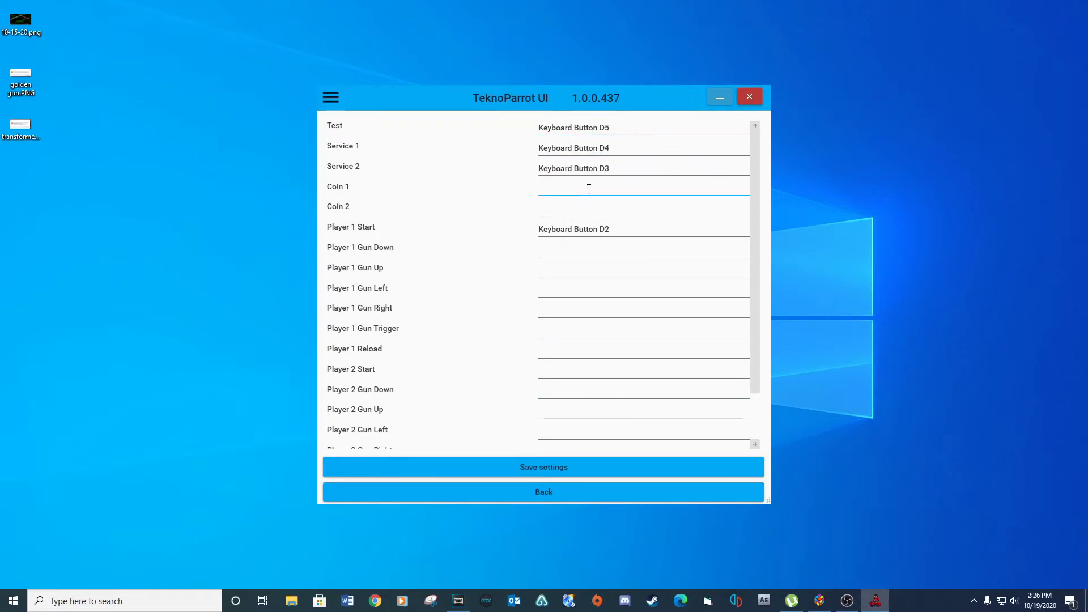
key("1")
left_click(556, 467)
In Transformers' controller setup, bind the first three inputs to keys 5, 4 and 3.
left_click(364, 227)
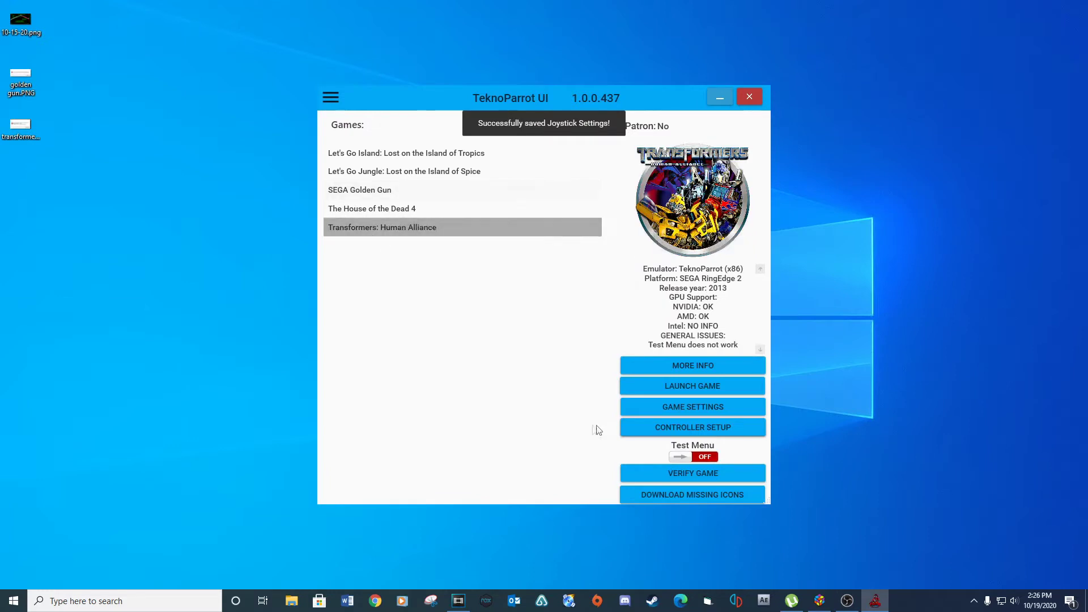
left_click(659, 428)
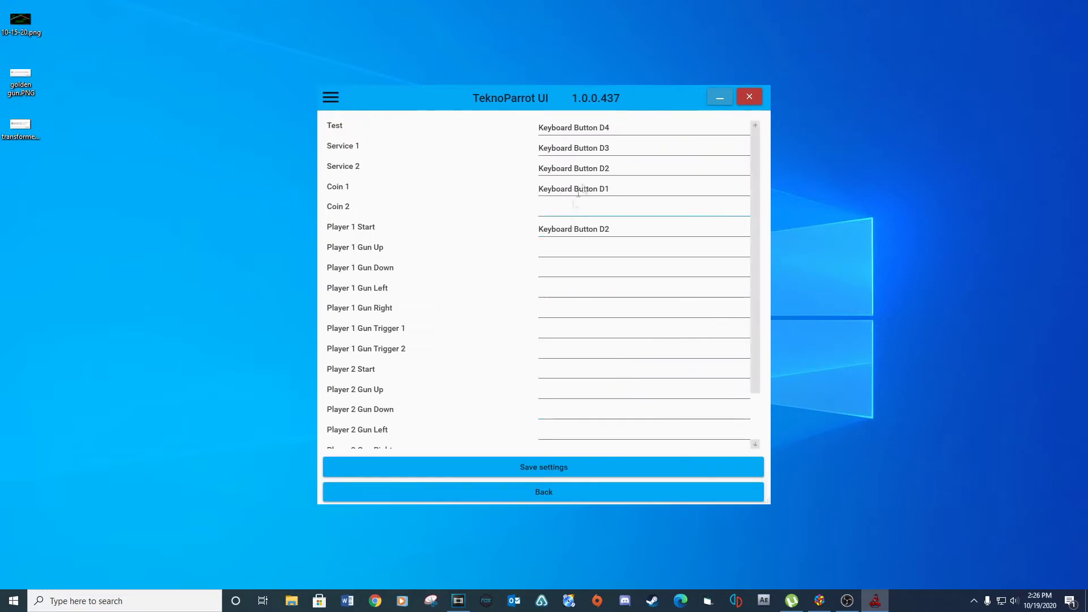
left_click(614, 127)
key("5")
left_click(611, 148)
key("4")
left_click(607, 168)
key("3")
Bind Coin 1 to key 2 and Player 1 Start to D1, save, and close TeknoParrot.
left_click(602, 189)
key("2")
left_click(597, 228)
key("1")
left_click(544, 467)
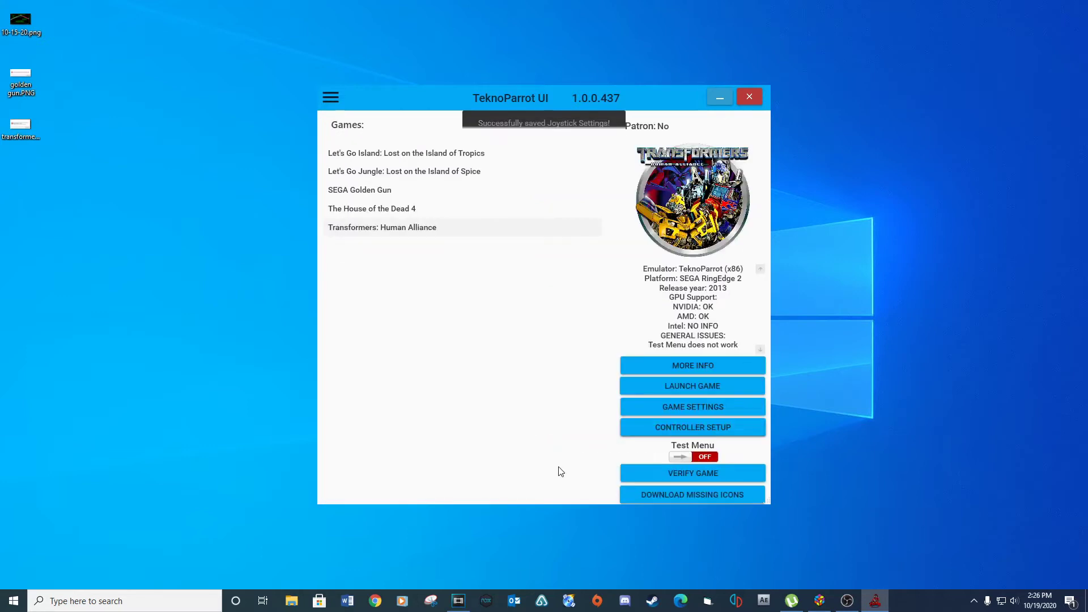
left_click(750, 97)
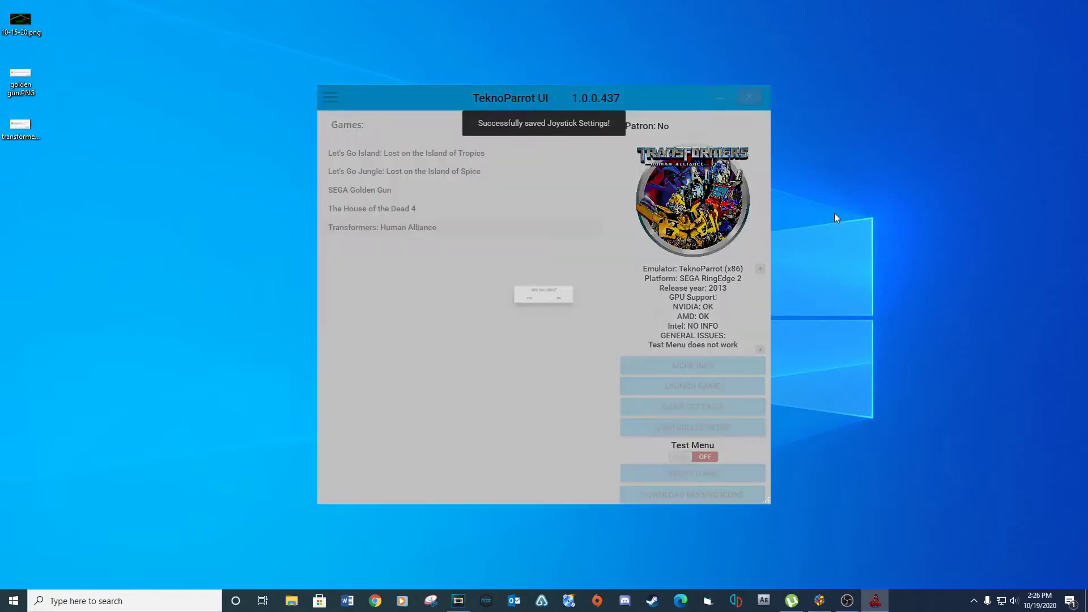
left_click(508, 303)
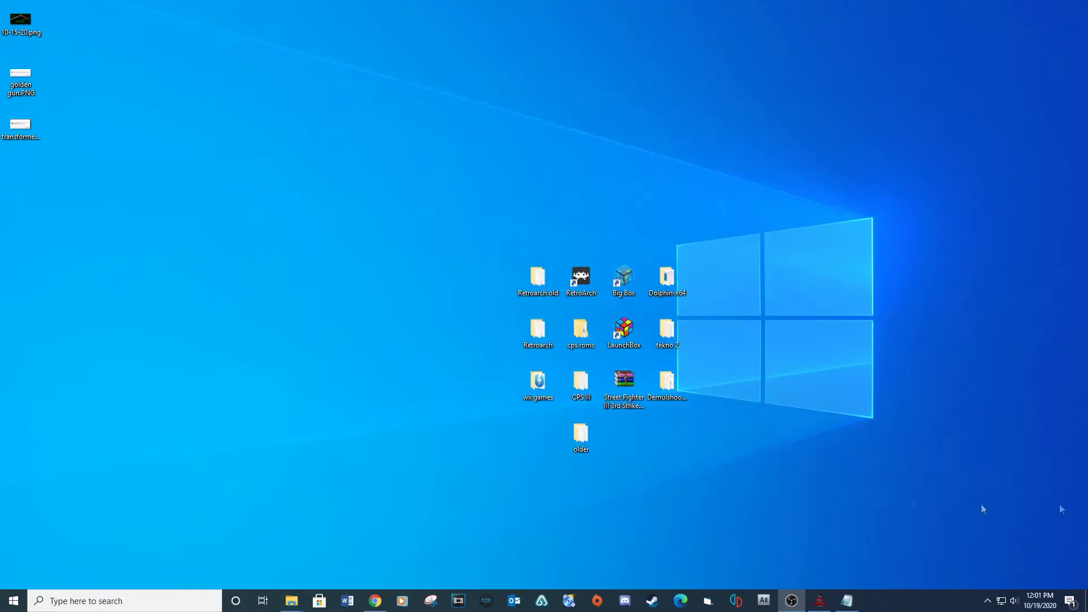
Create a new empty text file sgg.txt in the Demulshooter folder and open it.
double_click(666, 383)
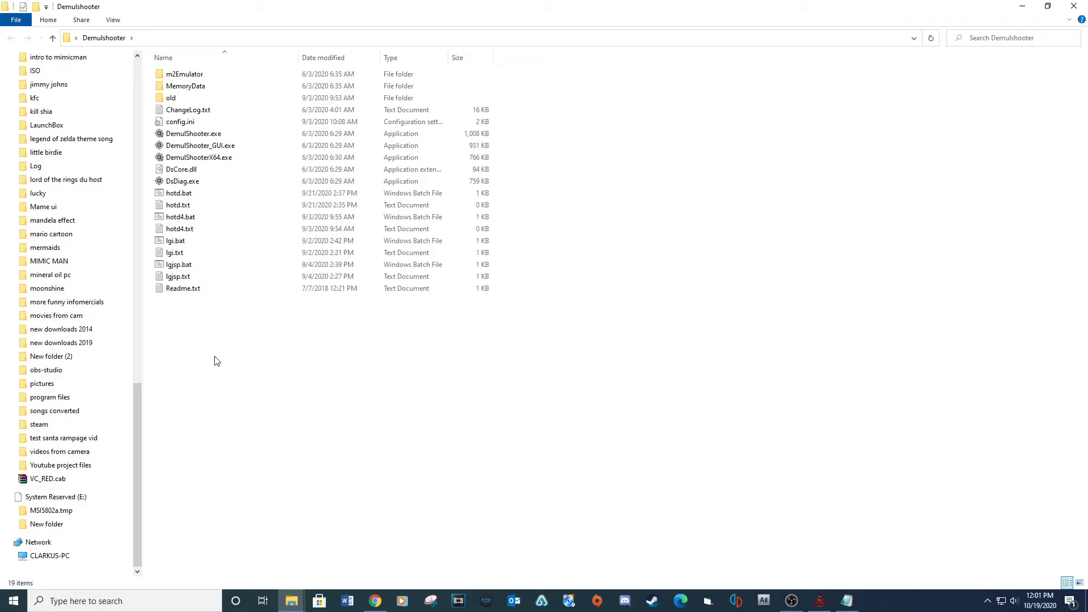
right_click(214, 357)
mouse_move(309, 497)
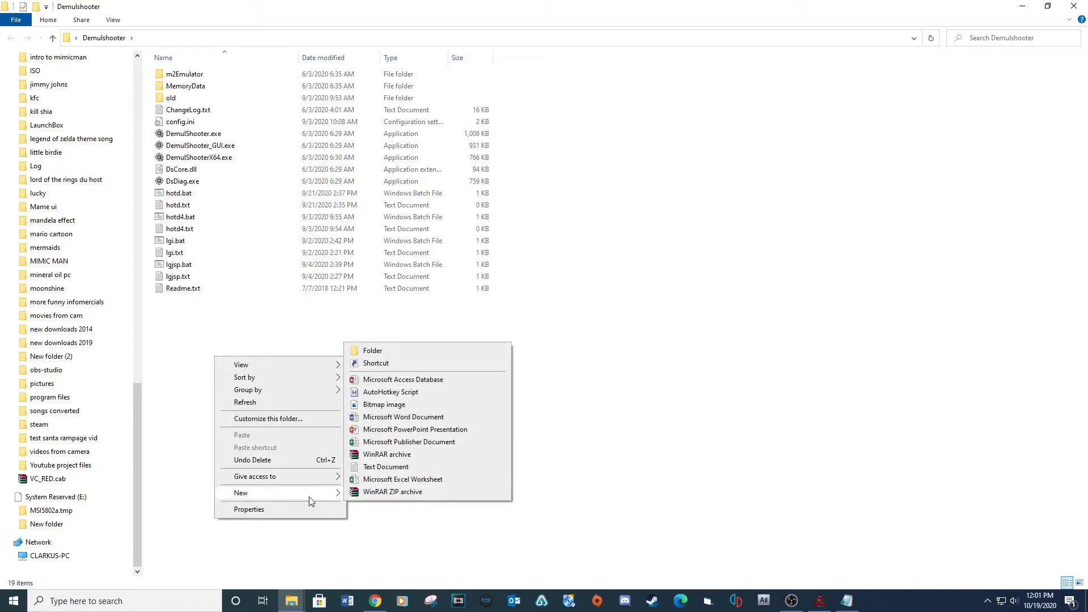
left_click(366, 467)
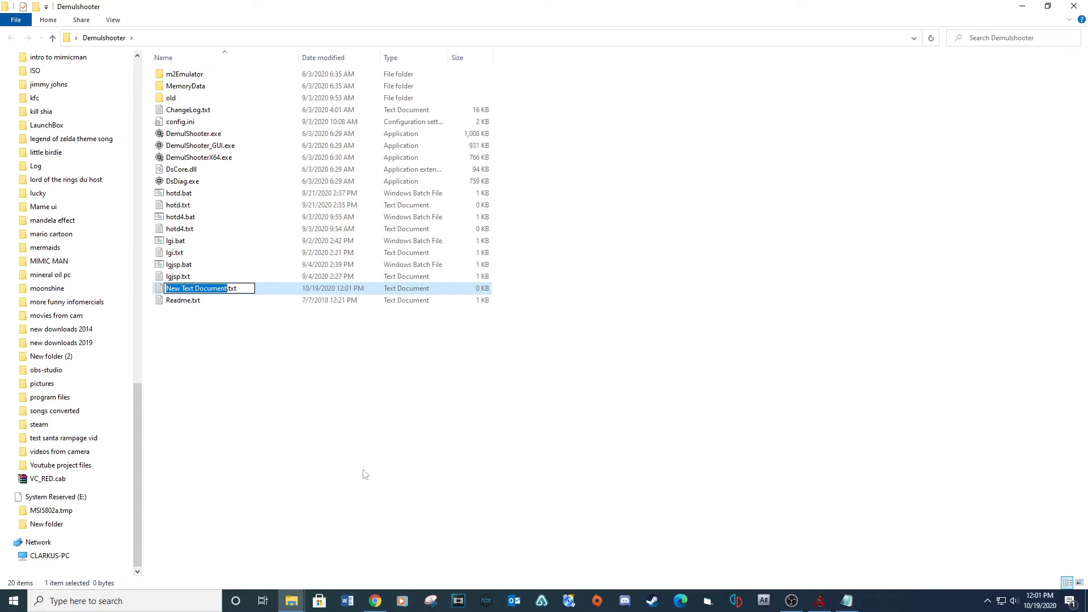
type("sgg")
key("Return")
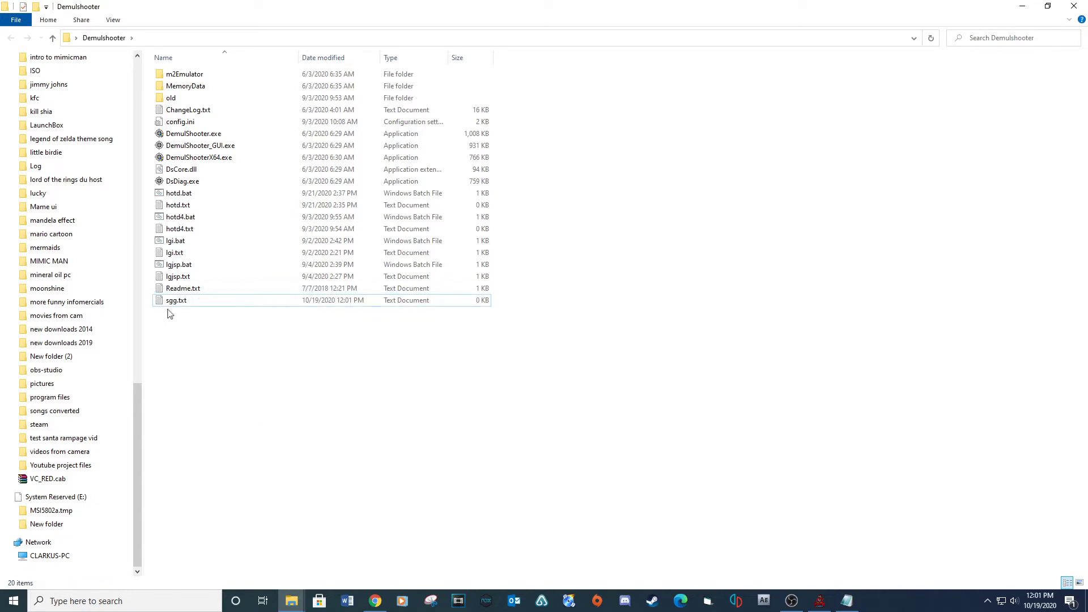
double_click(164, 313)
Paste the DemulShooter ringwide command and save the file as sgg.bat.
right_click(171, 160)
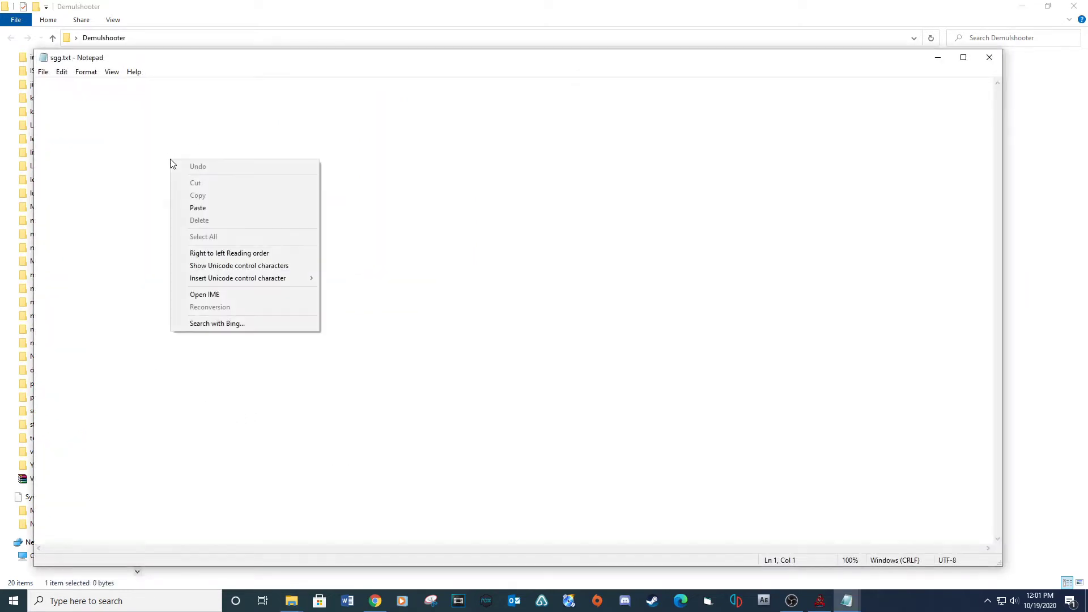
left_click(195, 207)
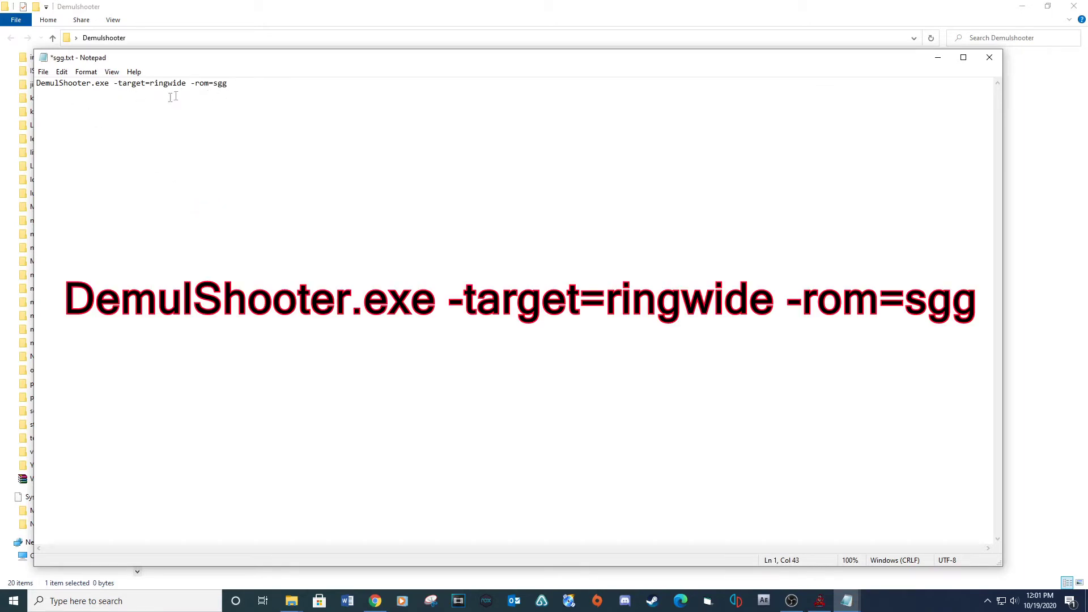
left_click(43, 72)
left_click(56, 136)
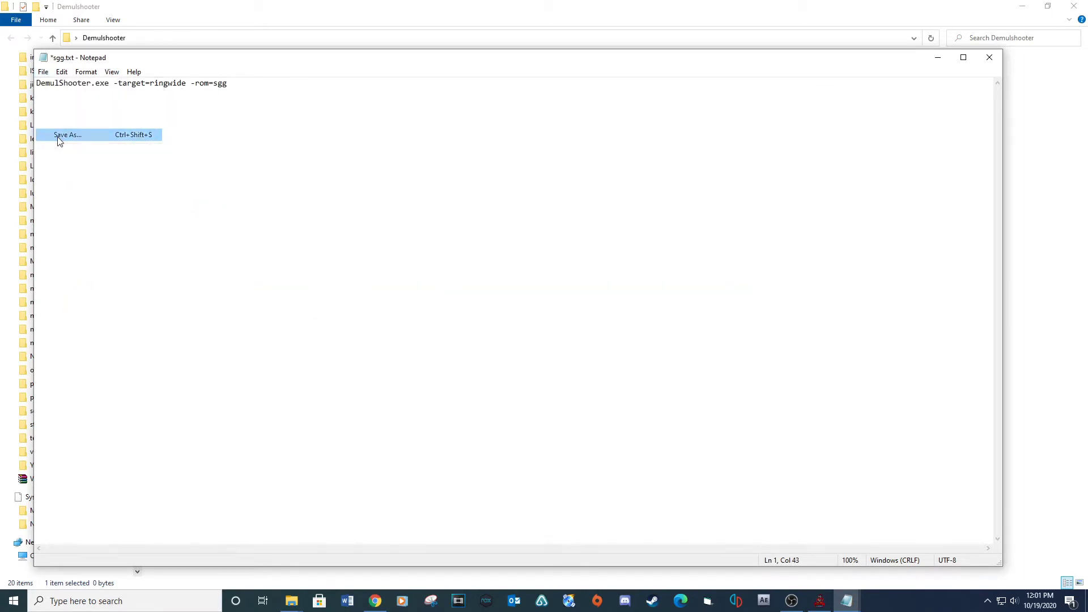
left_click(154, 324)
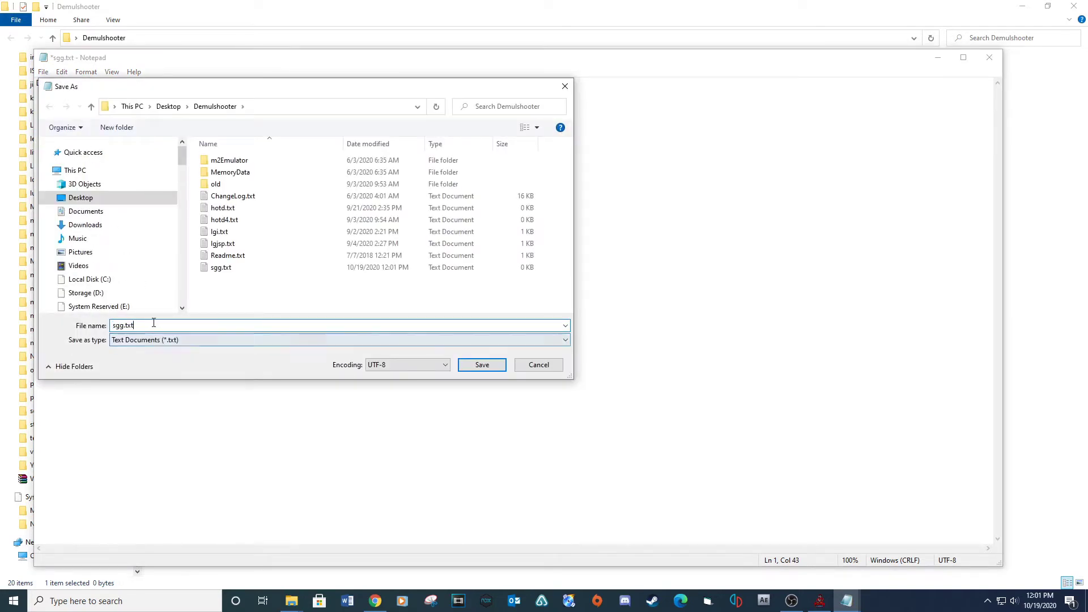
key("BackSpace")
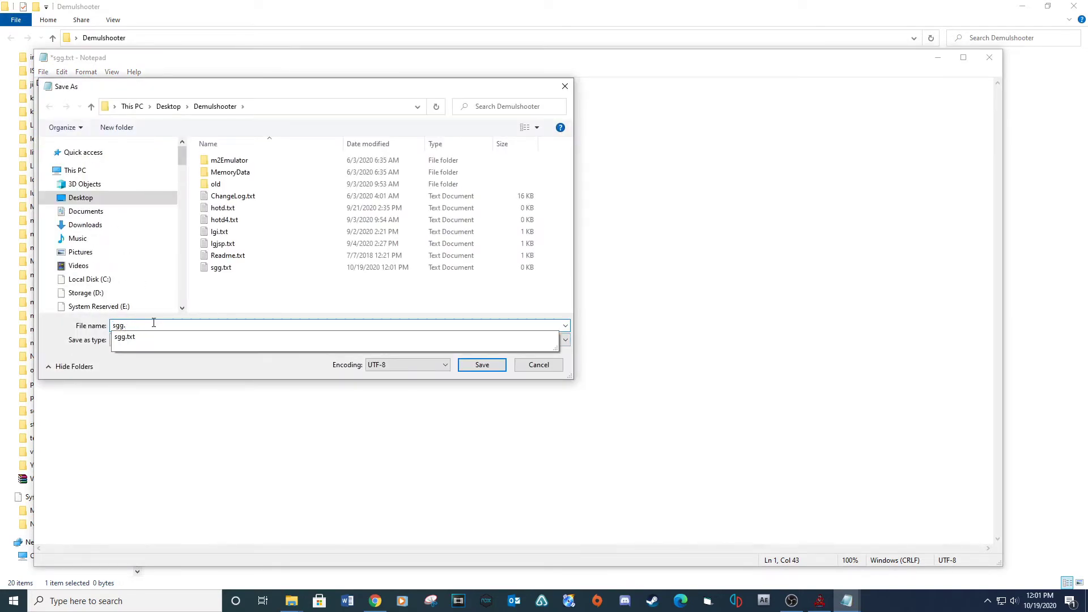
type("bat")
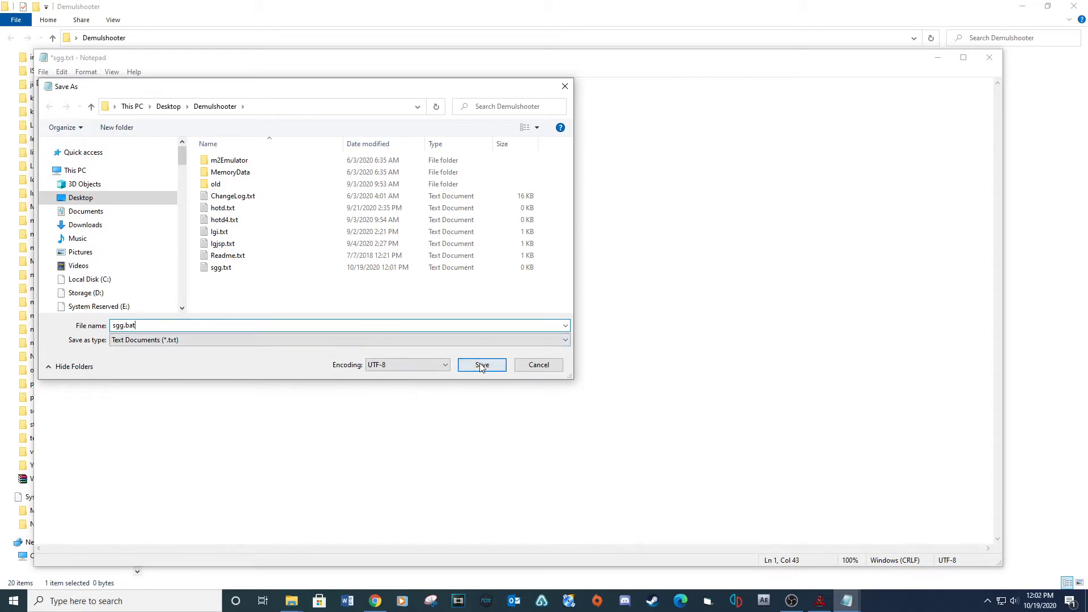
left_click(462, 366)
Close Notepad and run sgg.bat to test the command.
left_click(990, 57)
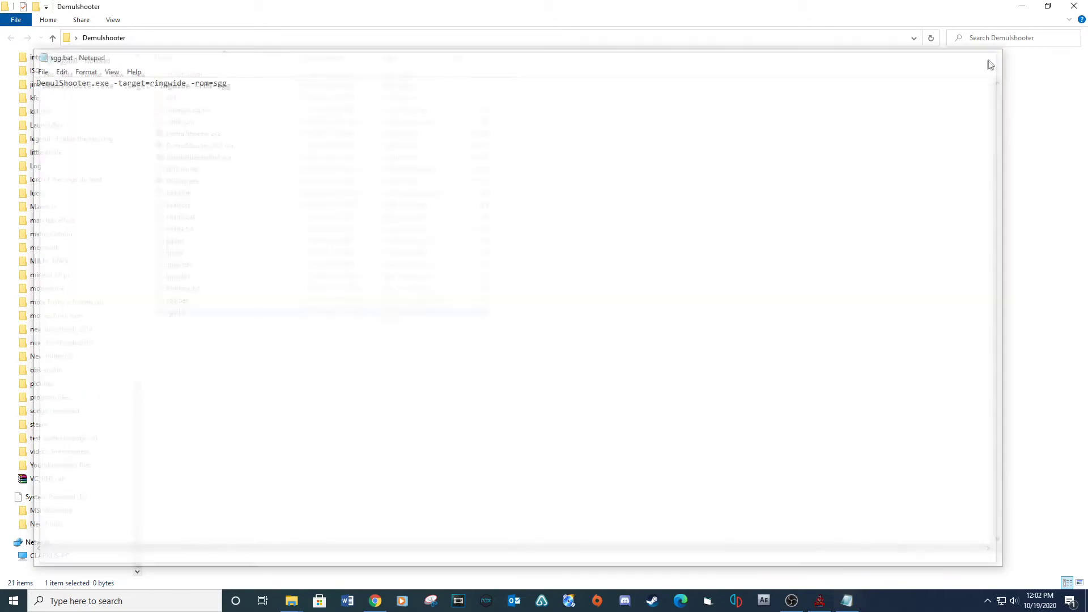
left_click(295, 375)
left_click(187, 303)
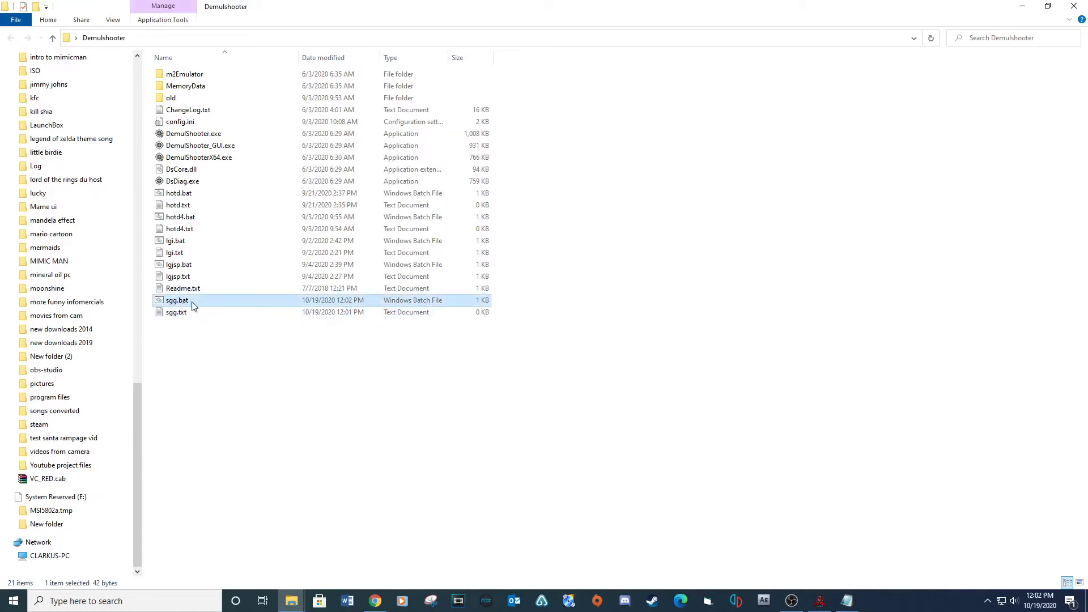
double_click(205, 306)
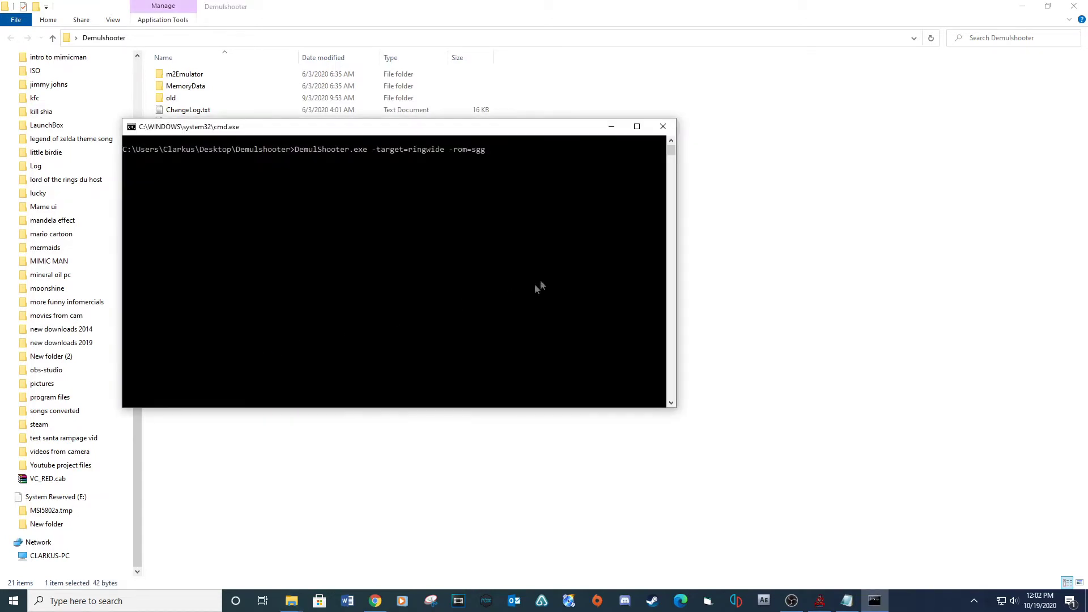
Close the command window and create another empty text file named tha.txt.
left_click(663, 126)
left_click(266, 356)
right_click(188, 377)
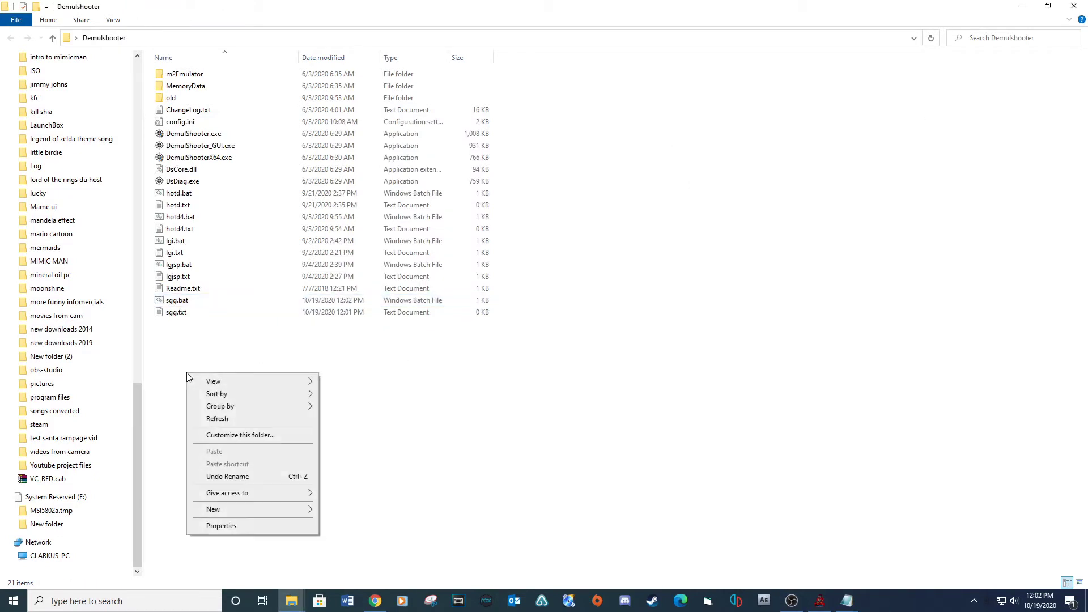
mouse_move(273, 512)
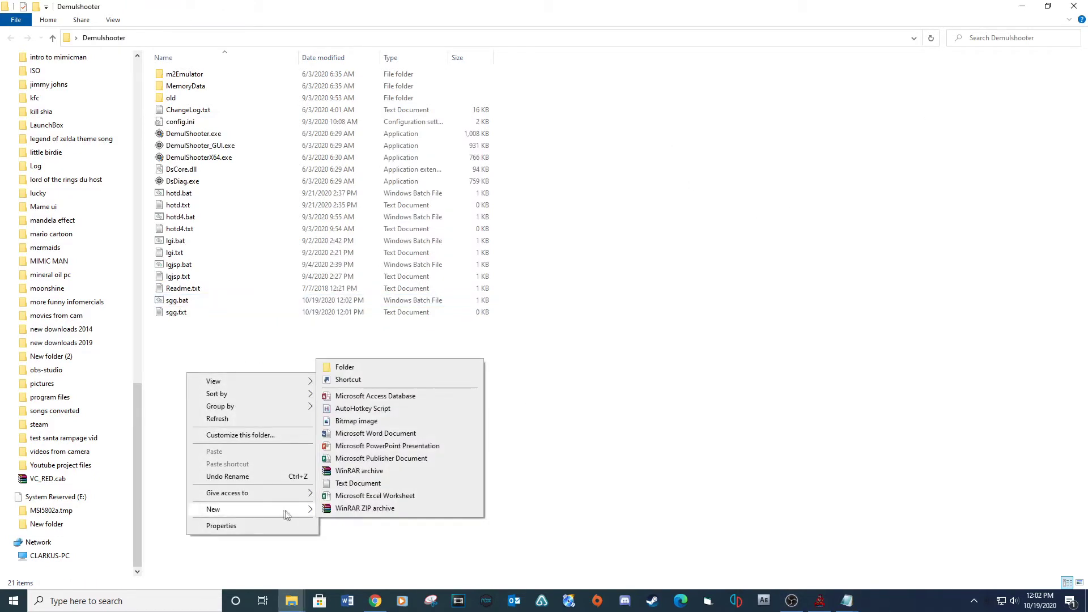
left_click(350, 483)
type("th")
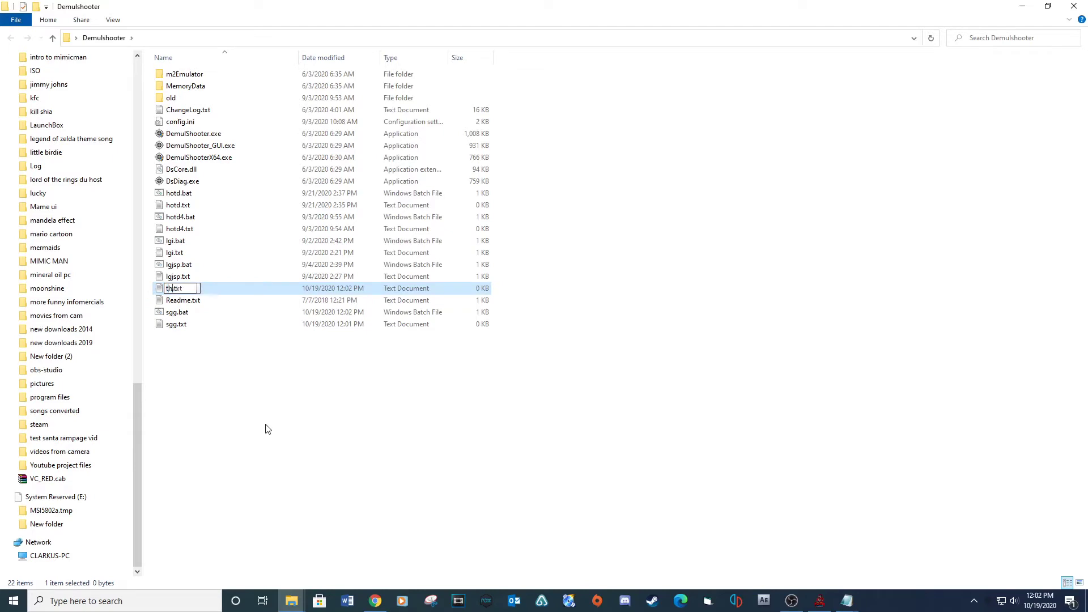
type("a")
key("Return")
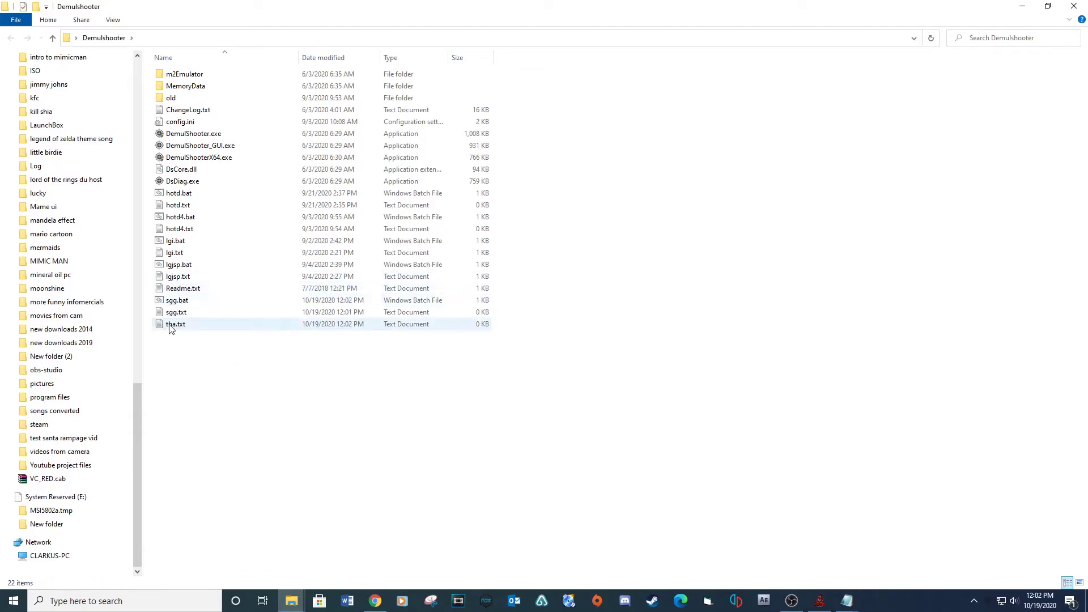
Paste the DemulShooter command into tha.txt and save it as tha.bat.
double_click(171, 327)
right_click(201, 141)
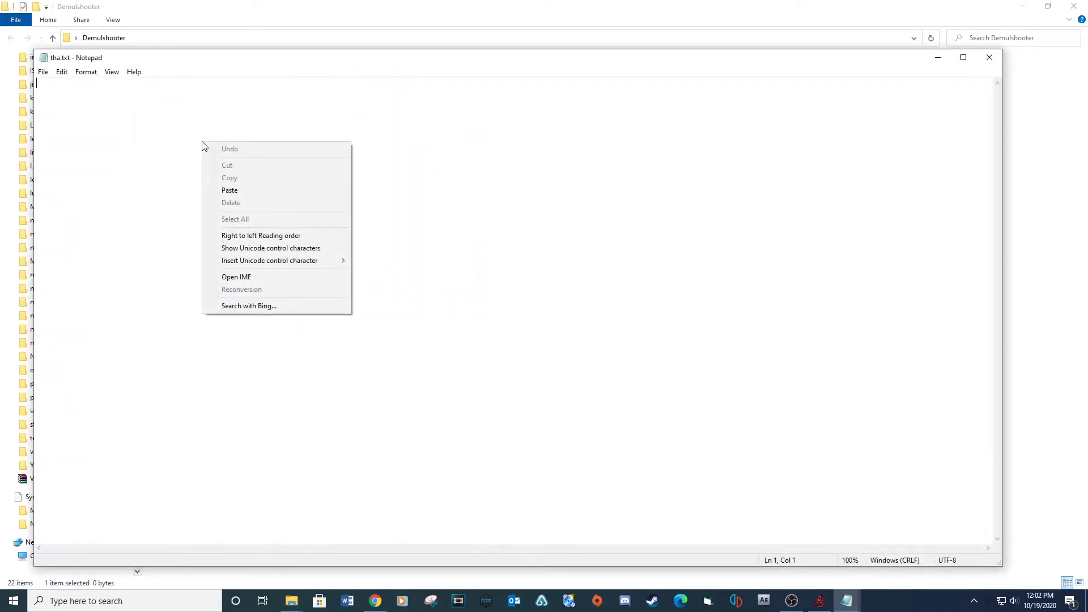
left_click(227, 191)
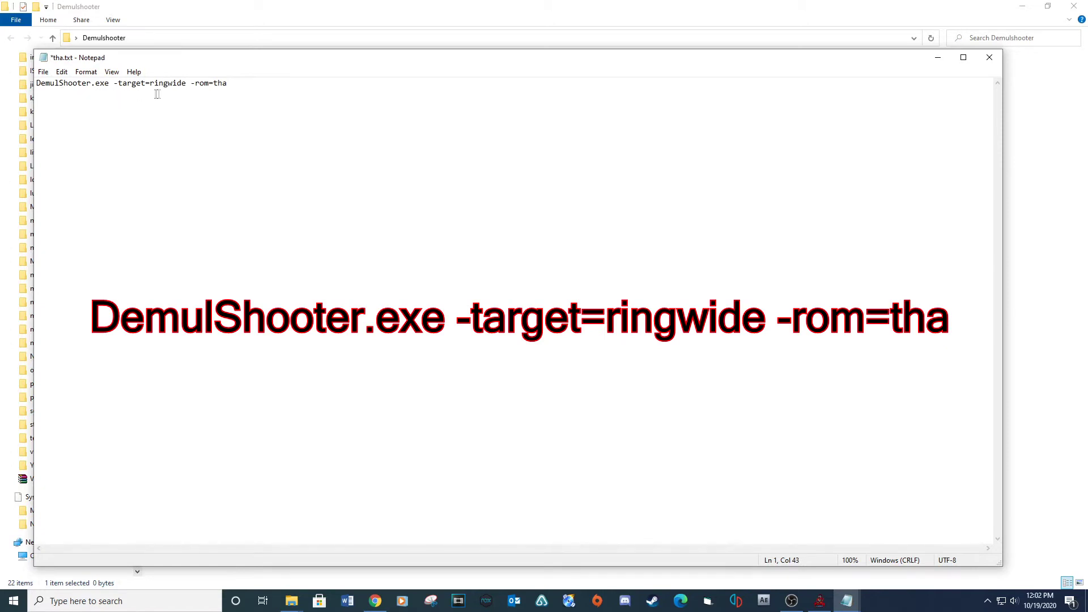
left_click(43, 72)
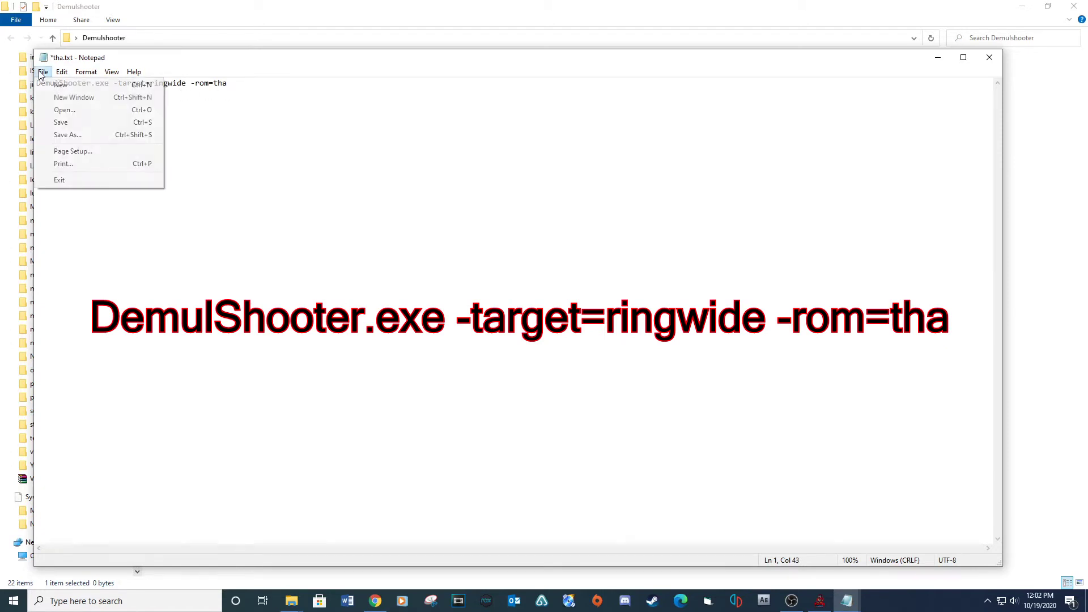
left_click(62, 134)
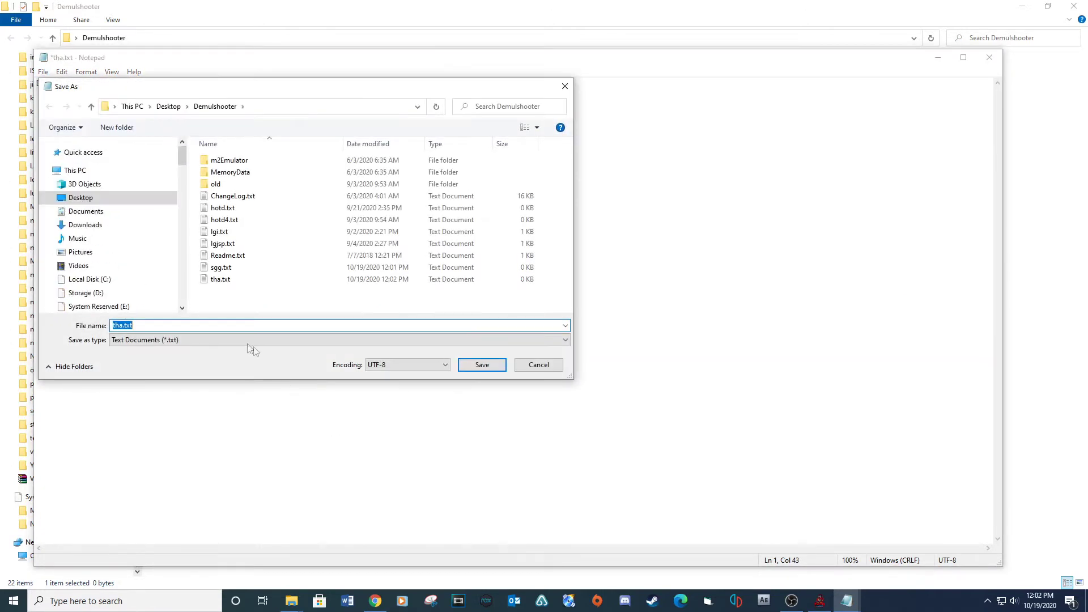
left_click(199, 325)
key("BackSpace")
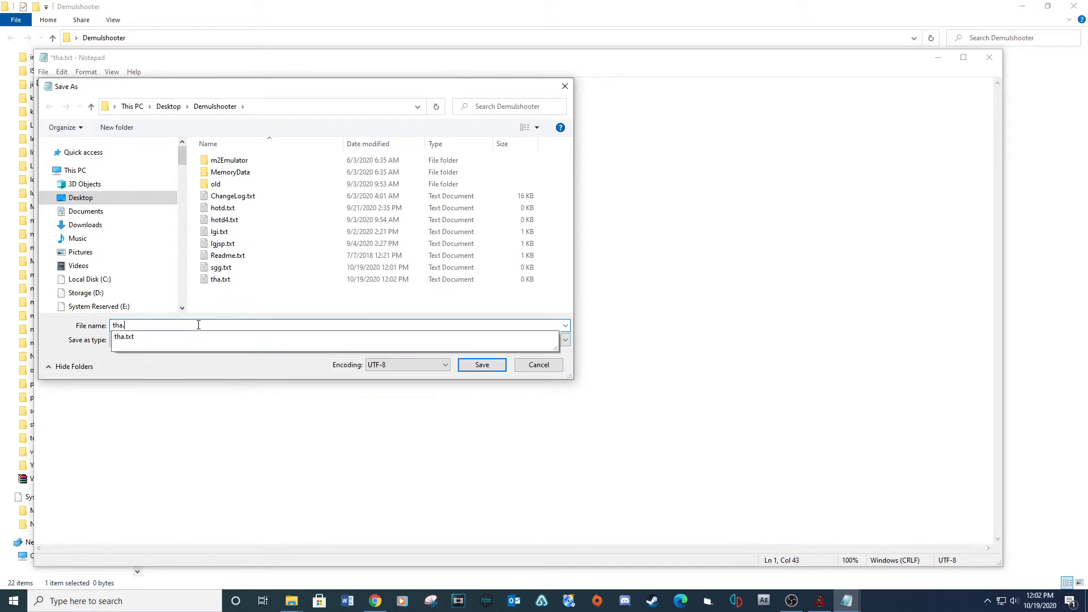
type("bat")
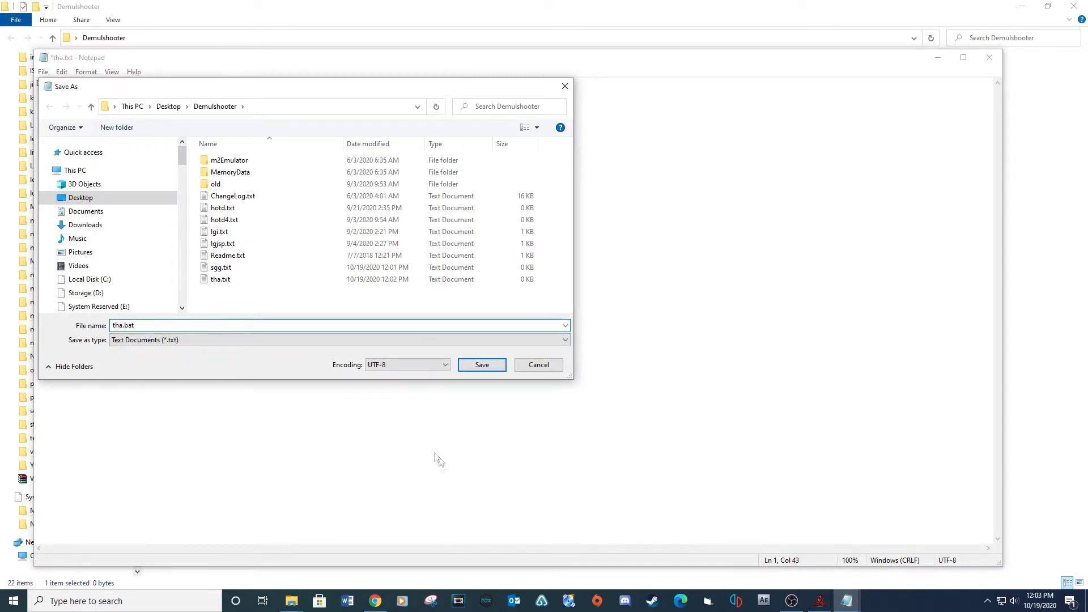
left_click(479, 367)
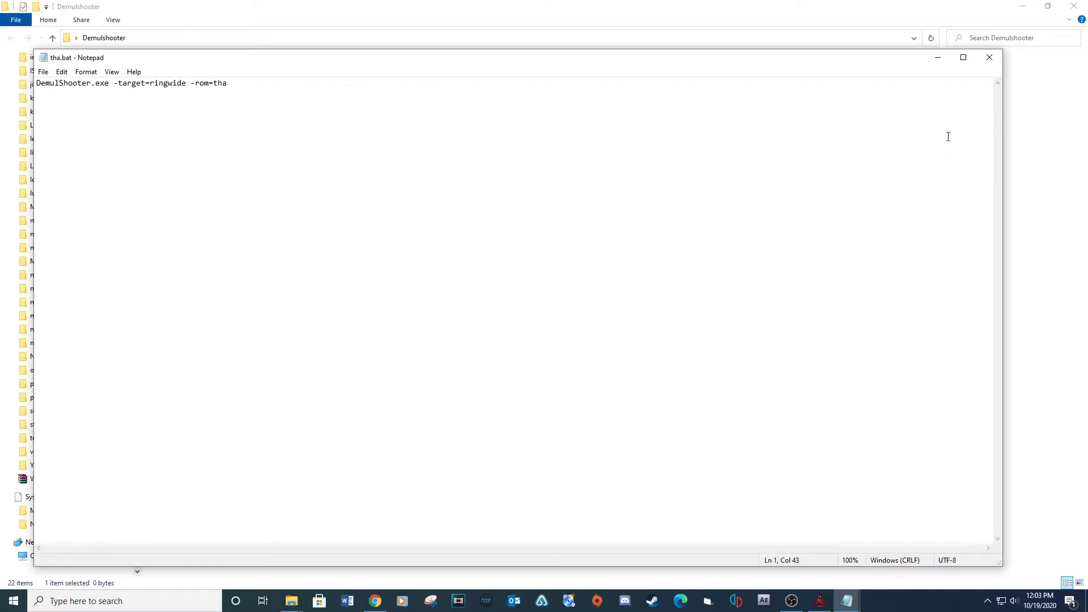
Test tha.bat, close its command window, and mark the ringwide target row on the DemulShooter wiki.
left_click(990, 57)
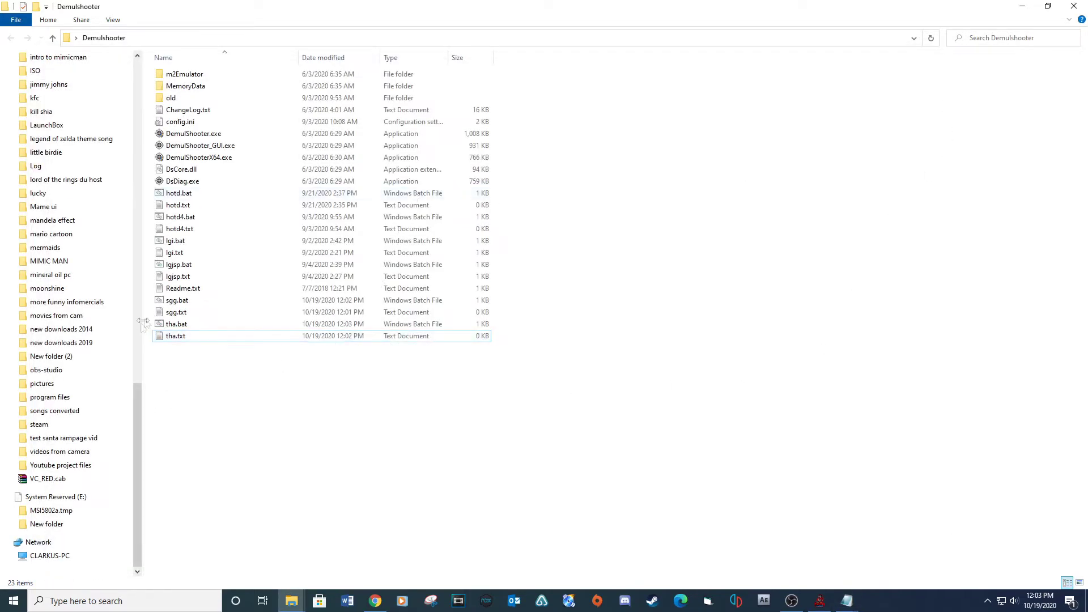
double_click(176, 324)
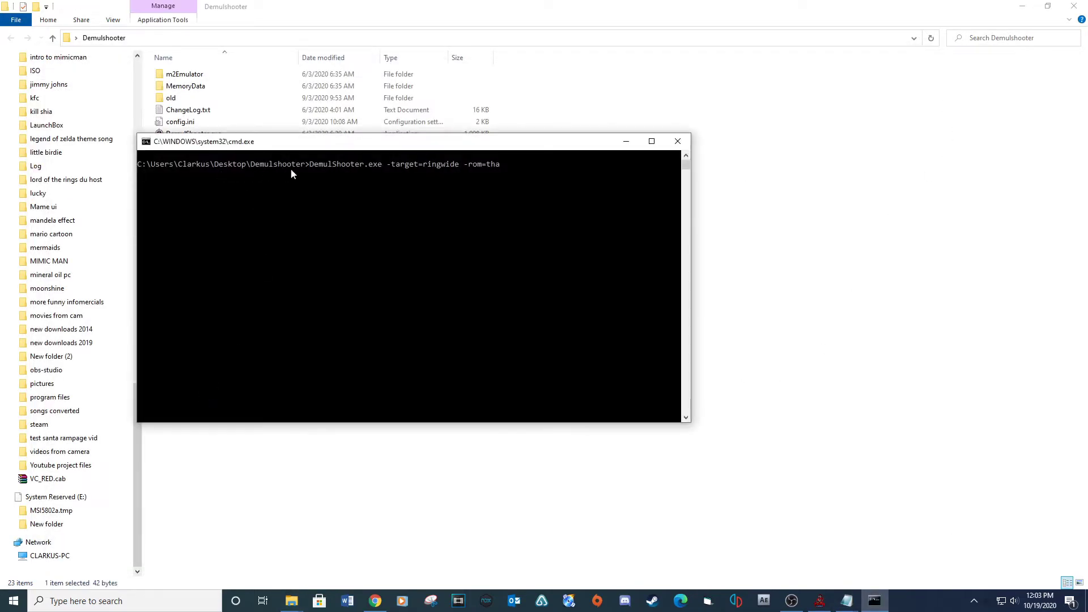
left_click(678, 142)
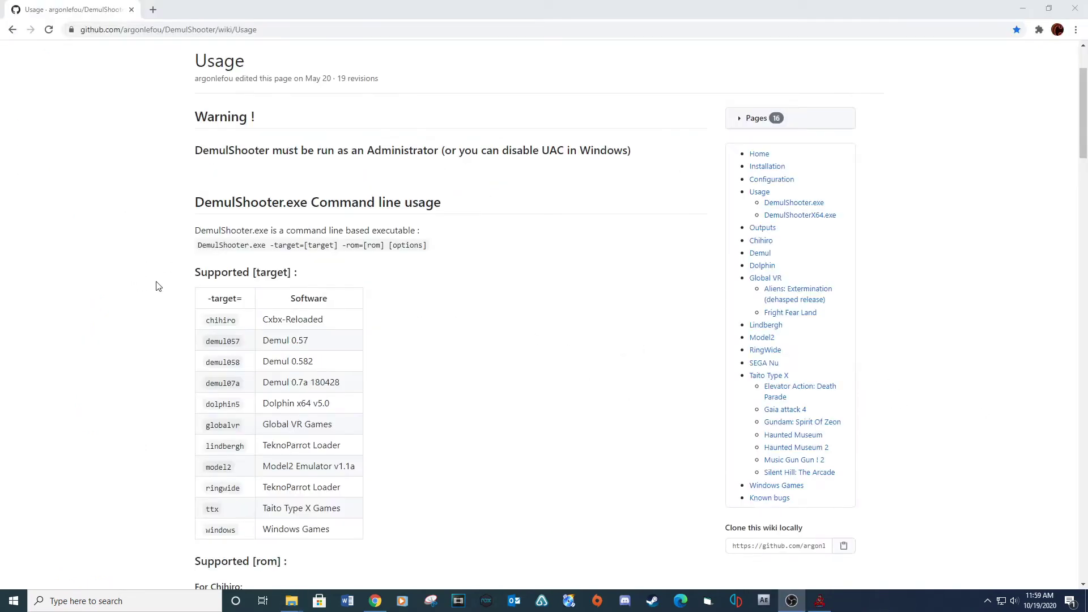
scroll(158, 287, "down", 2)
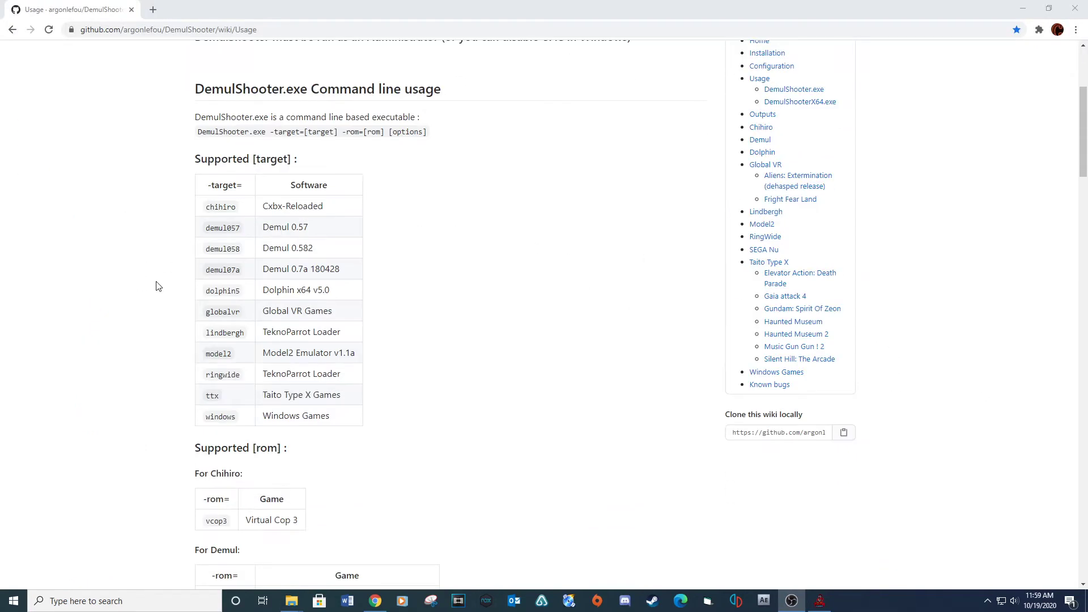
scroll(159, 286, "down", 1)
left_click_drag(202, 318, 414, 339)
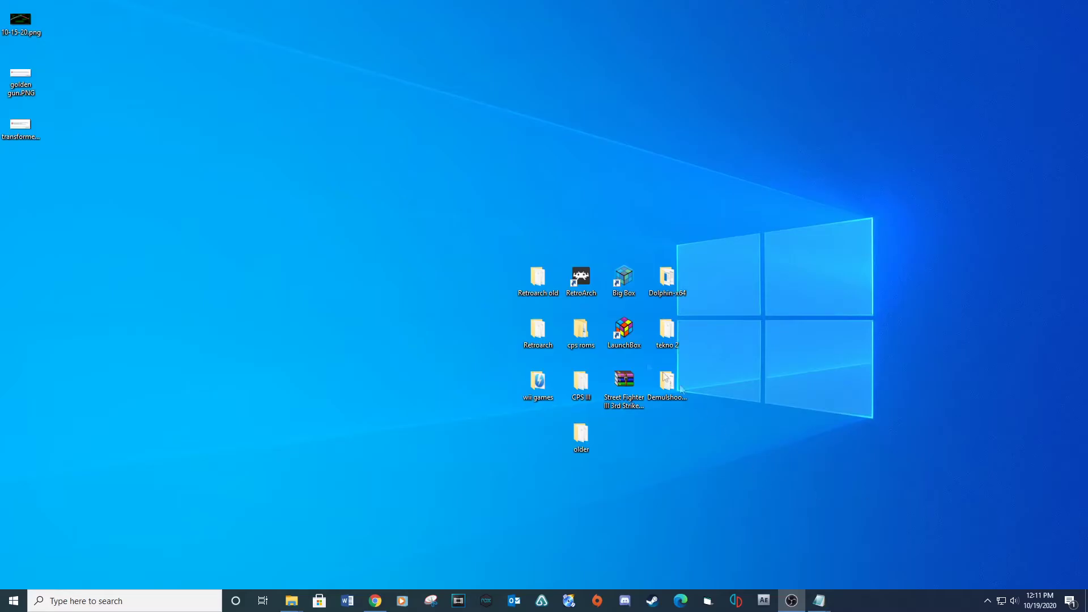
Launch LaunchBox, dismiss the welcome message, and start Tools > Import > ROM Files.
left_click(624, 331)
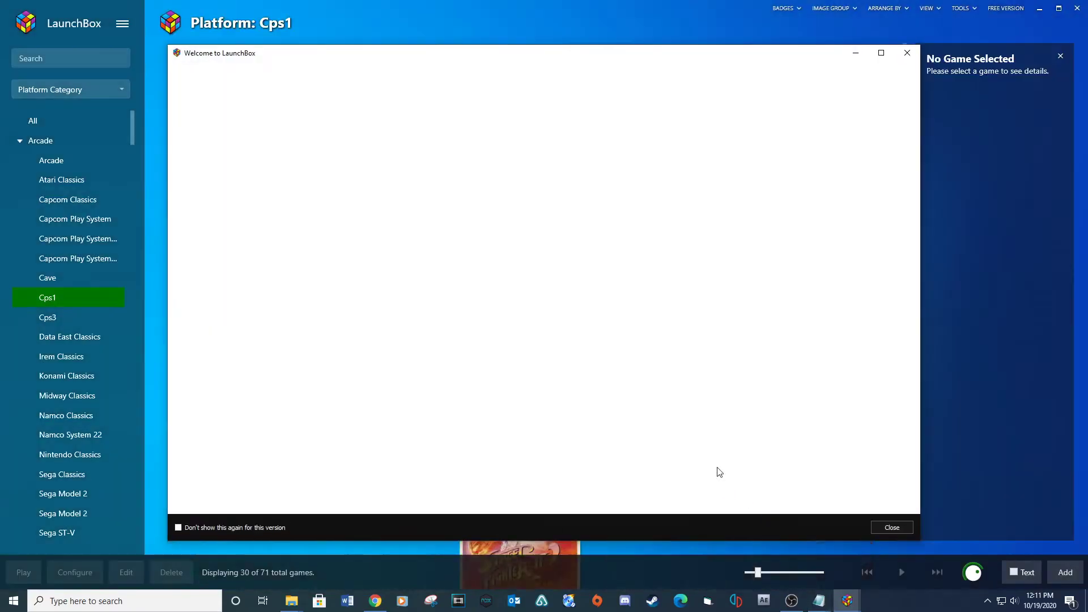
key("Escape")
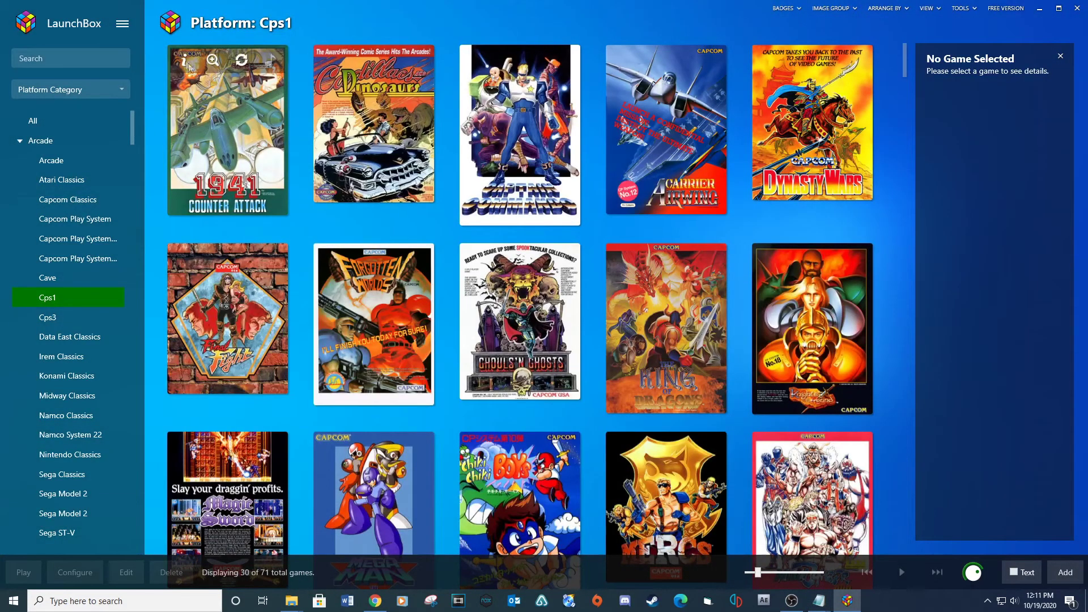
left_click(123, 25)
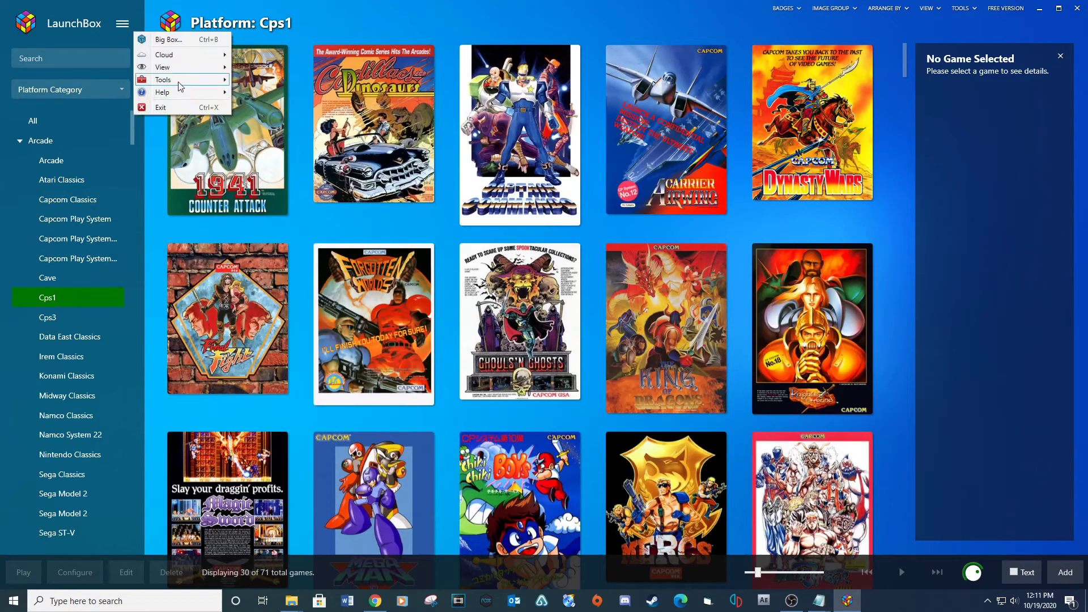
mouse_move(180, 84)
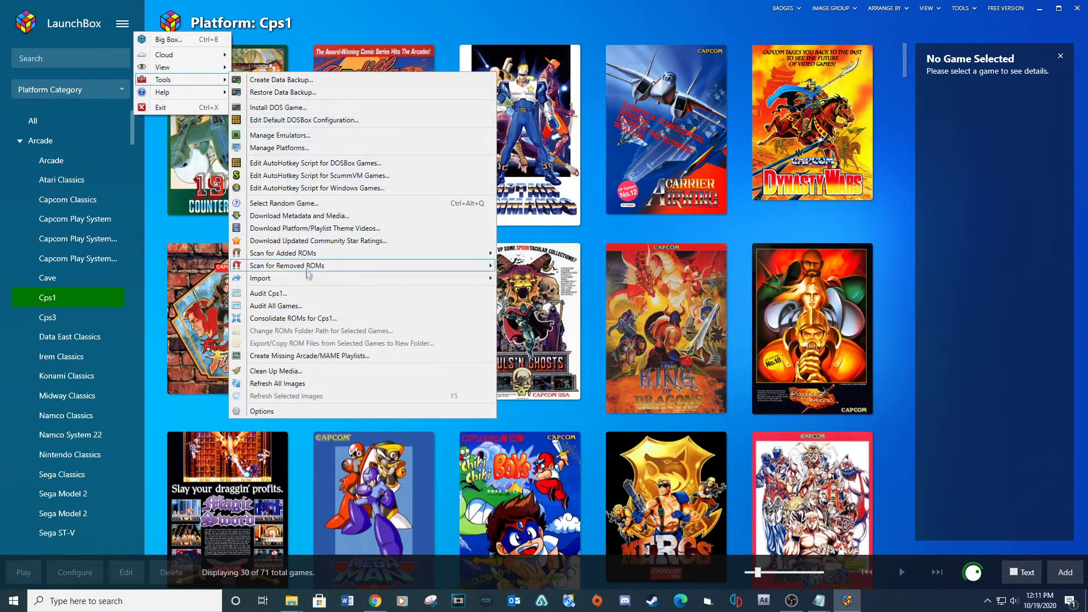
mouse_move(456, 281)
left_click(535, 340)
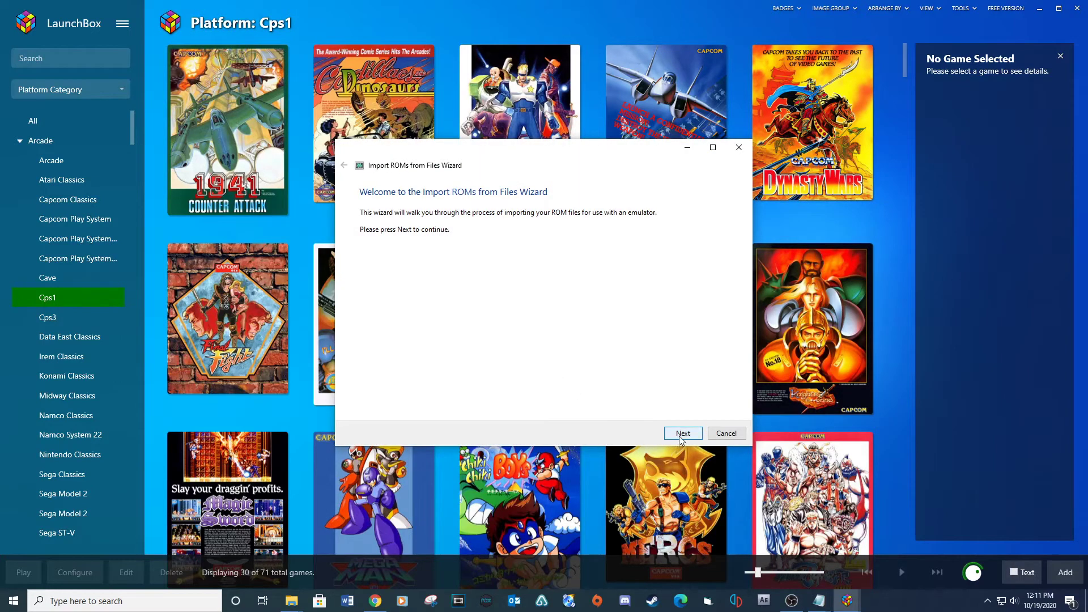
left_click(681, 432)
Create an empty 'Sega golden gun.txt' in the Sega Golden Gun folder and pick it for import.
left_click(447, 404)
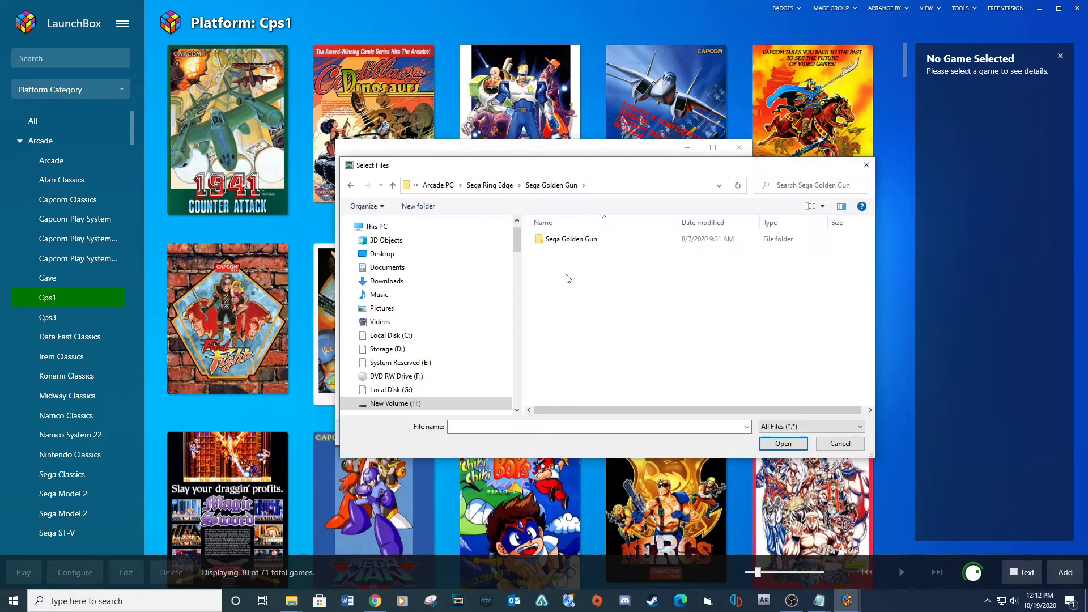
right_click(566, 276)
mouse_move(615, 396)
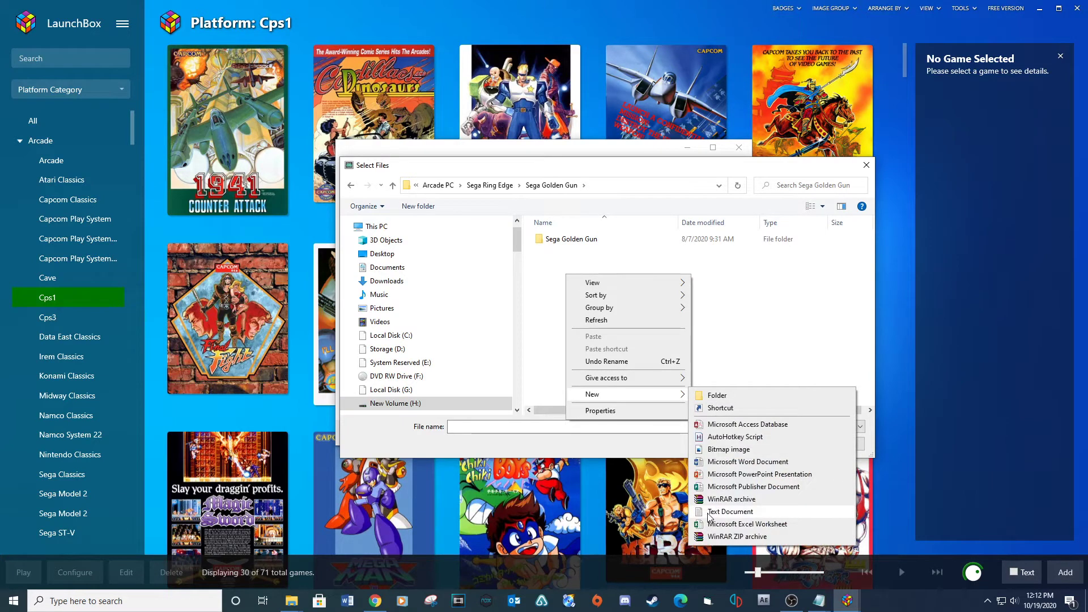
left_click(730, 512)
type("Seg")
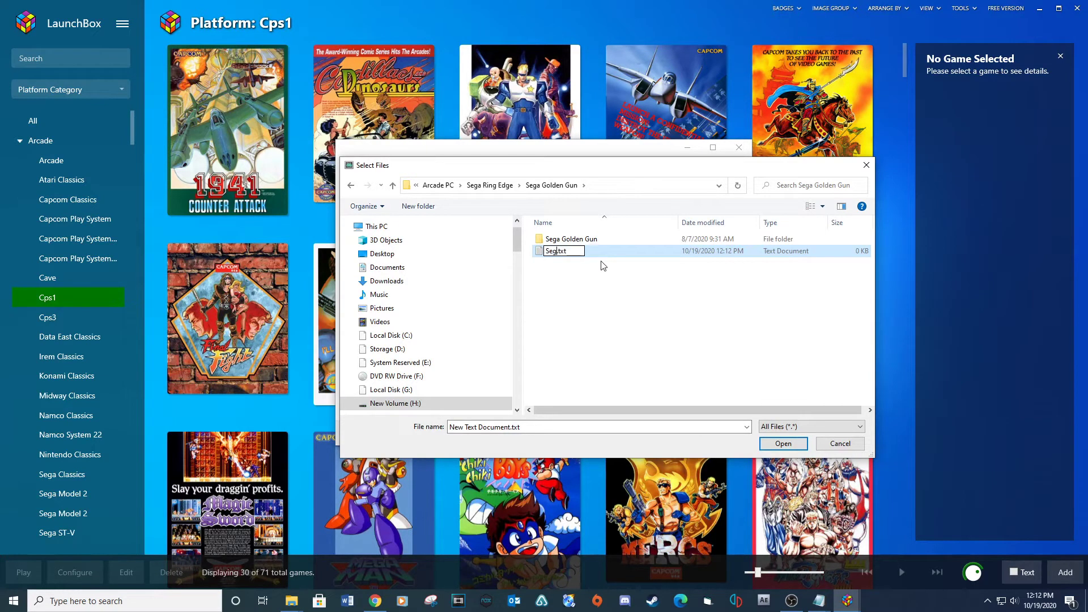
type("a golden gun")
key("Return")
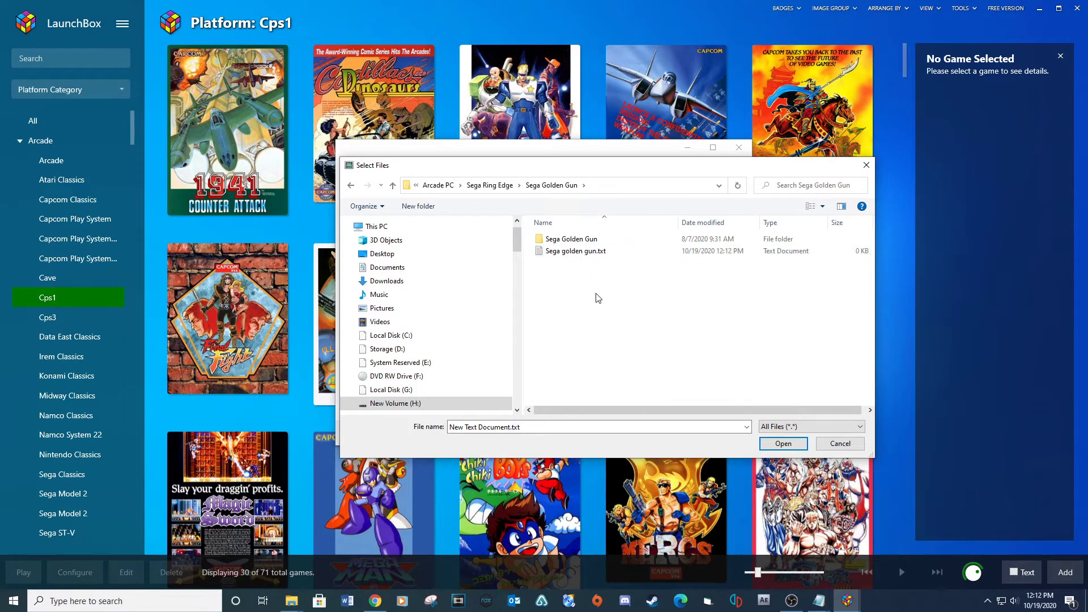
left_click(568, 251)
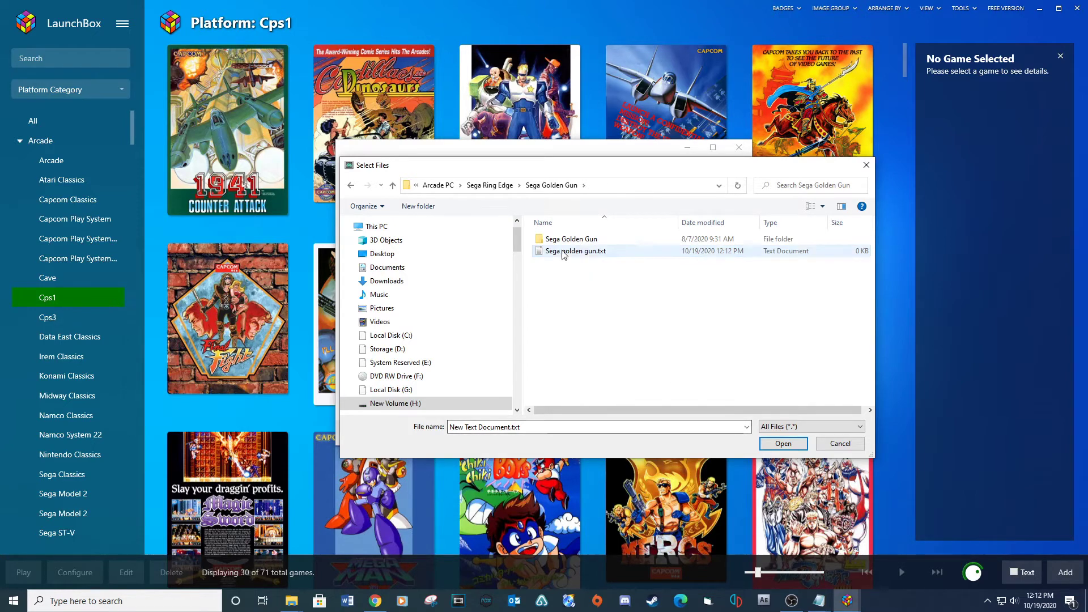
left_click(783, 443)
Choose Arcade as the platform for the Sega golden gun import and move on to the emulator page.
left_click(680, 433)
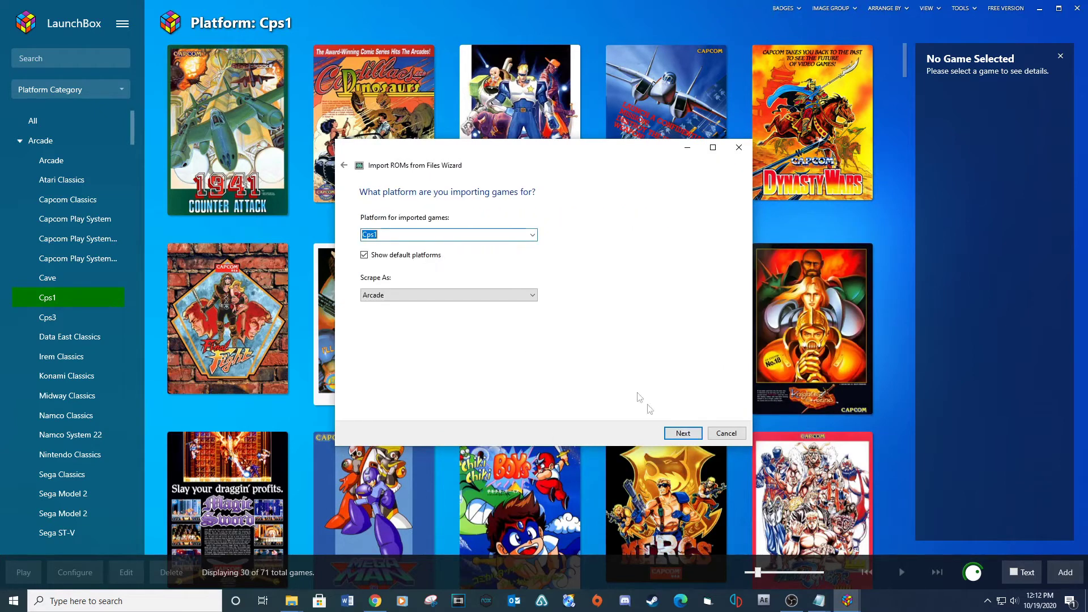
left_click(531, 235)
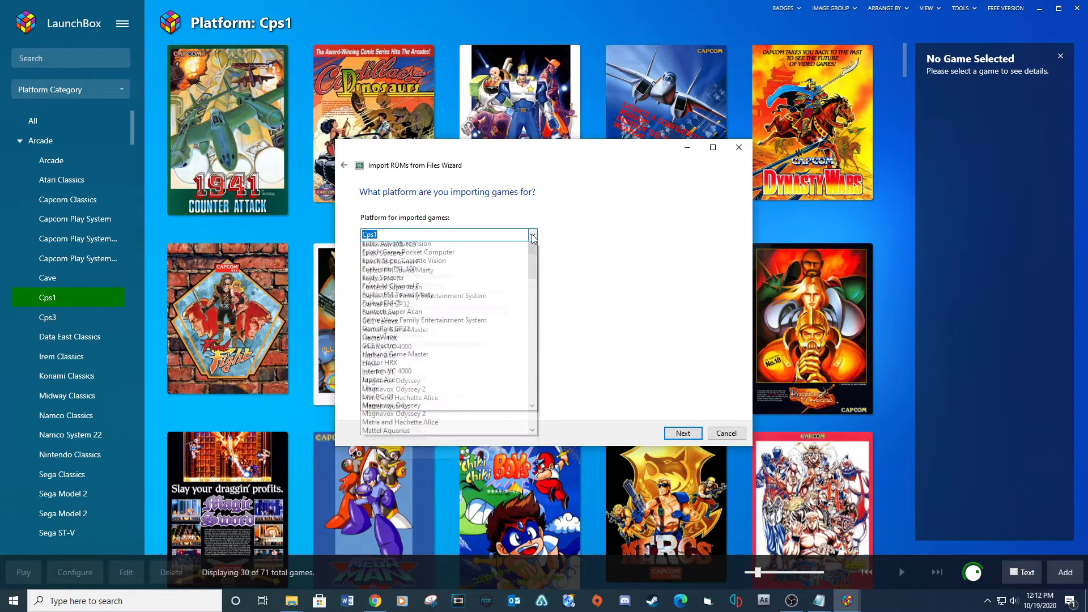
scroll(443, 369, "up", 5)
left_click(444, 367)
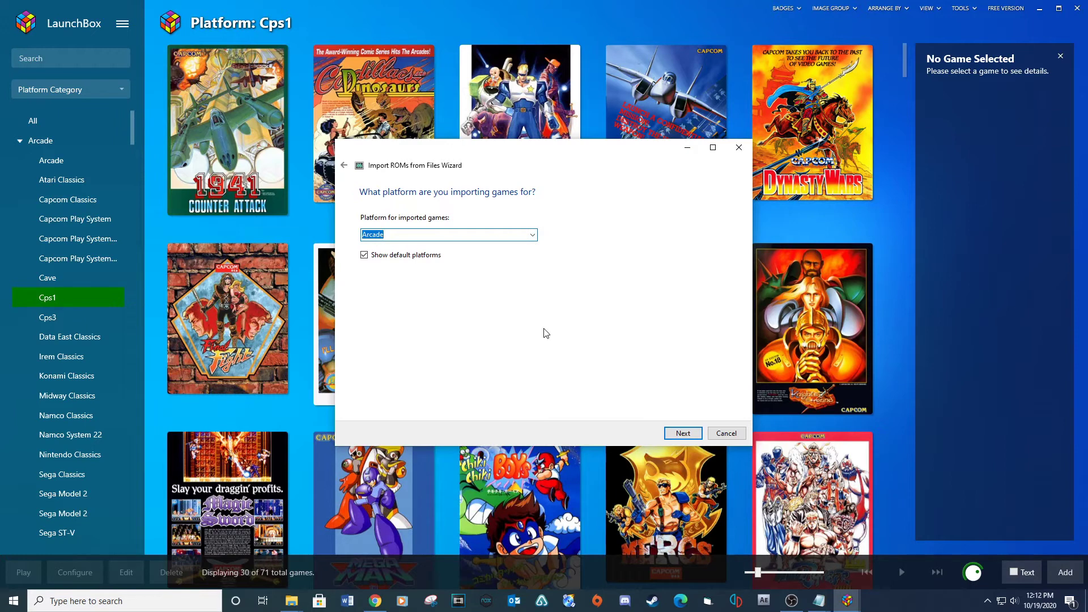
left_click(682, 434)
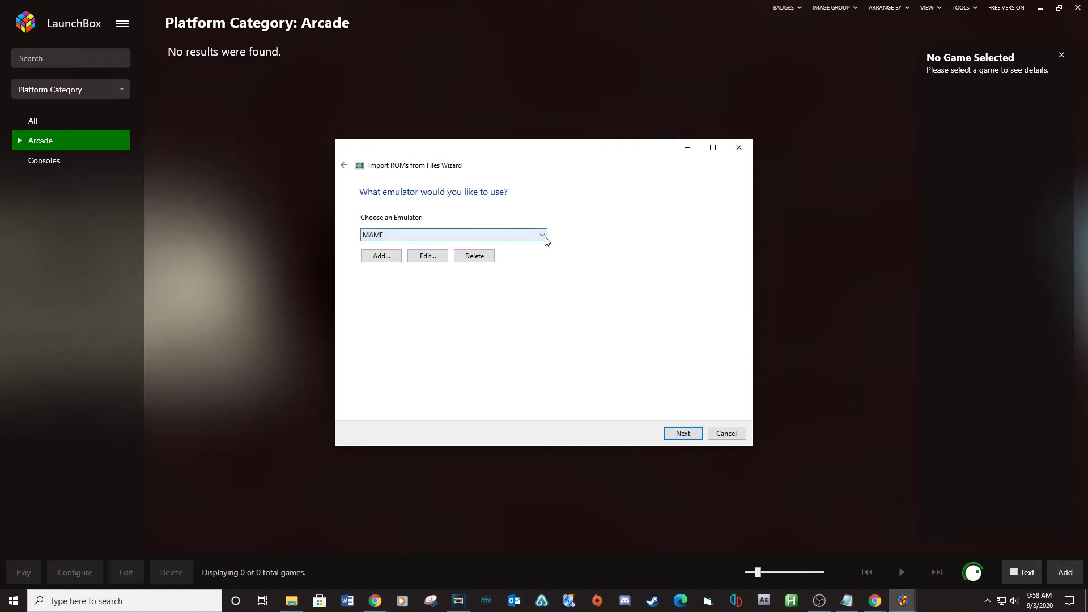
Add a new Teknoparrot emulator using Desktop\tekno\TeknoParrotUi.exe with default parameters --profile=.
left_click(385, 253)
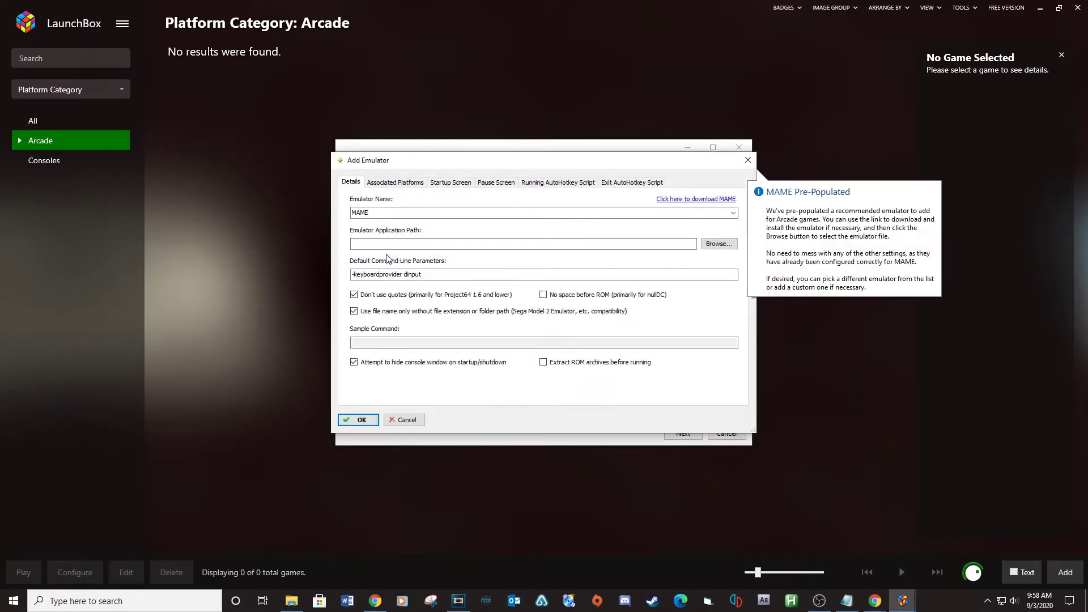
left_click(362, 213)
type("Teknoparrot")
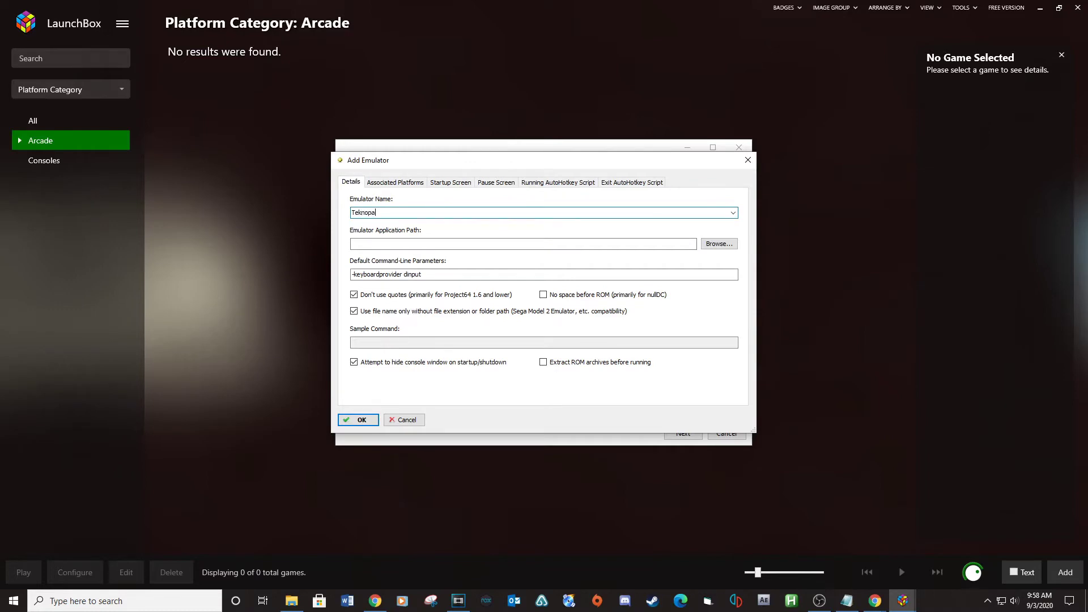
left_click(708, 244)
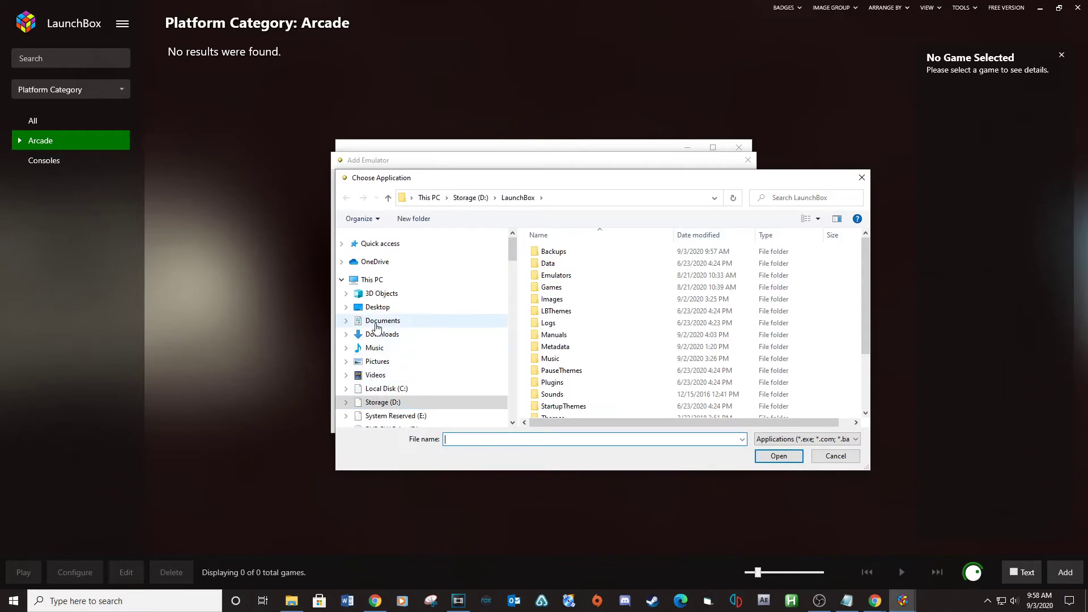
left_click(388, 307)
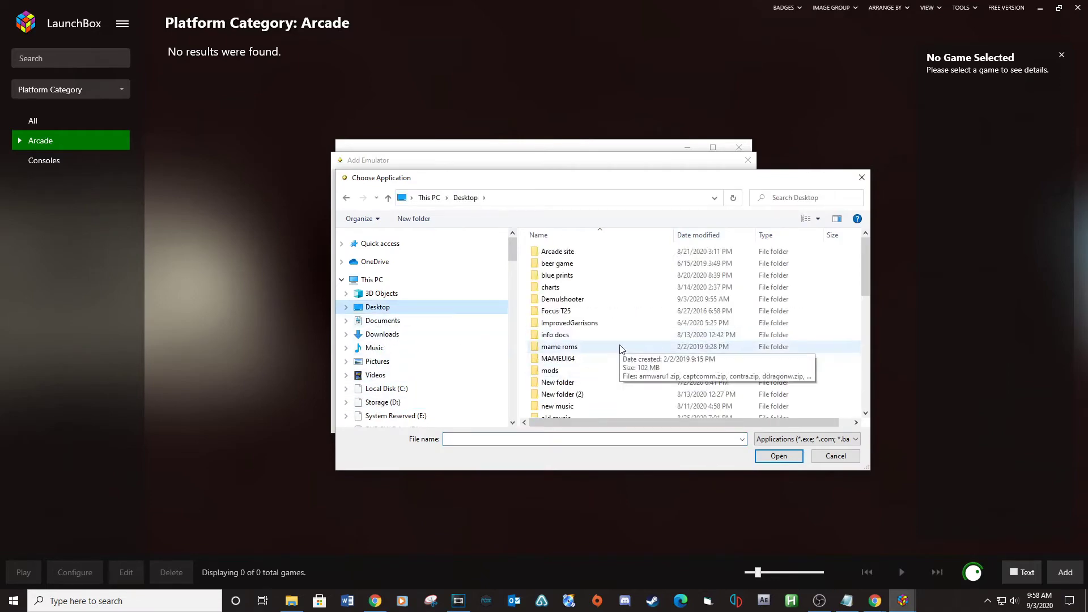
scroll(611, 354, "down", 1)
scroll(596, 357, "down", 2)
double_click(559, 368)
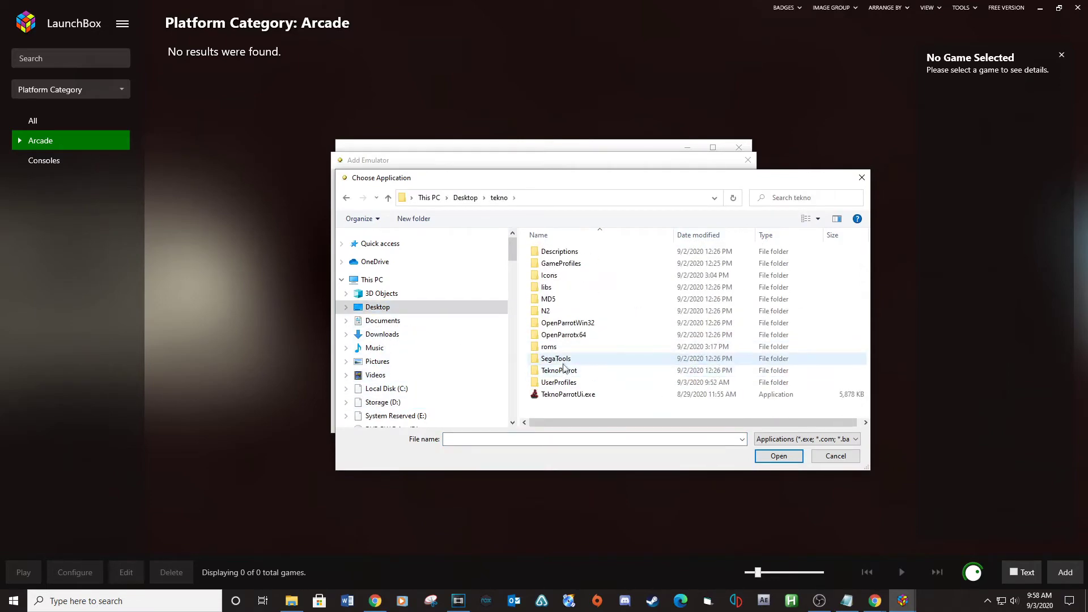
left_click(569, 394)
left_click(779, 457)
left_click(374, 275)
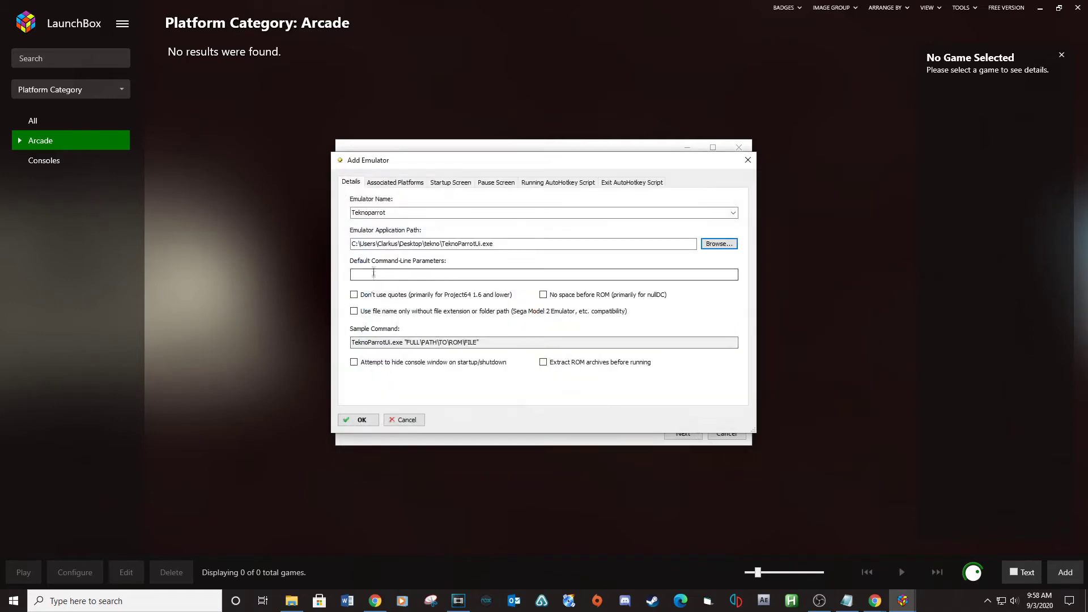
type("--profile")
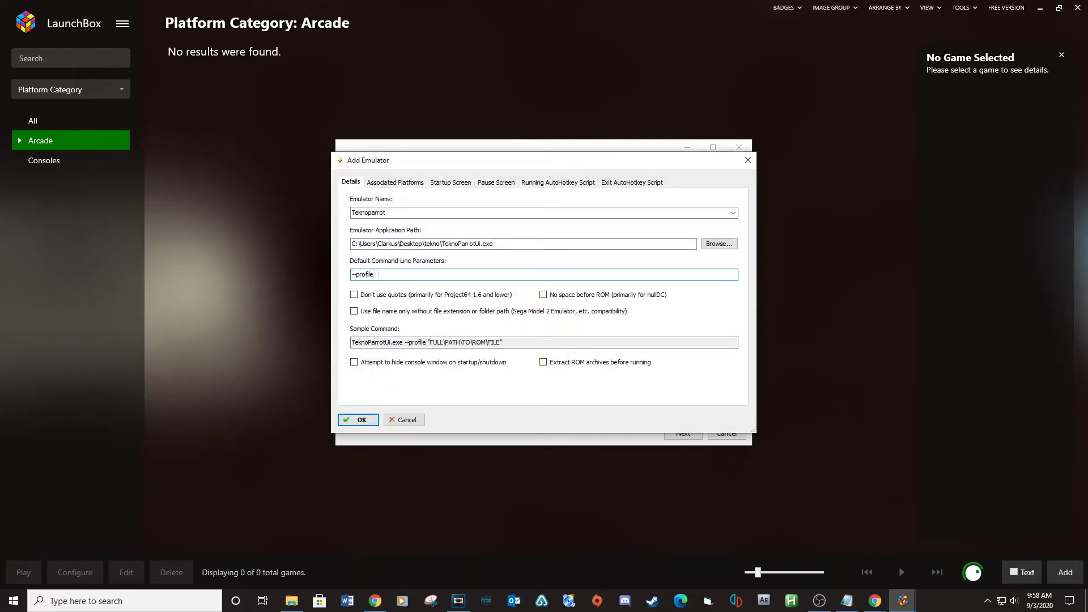
type("=")
Associate the emulator with the teknoparrot platform using --profile= as default emulator, and save.
left_click(395, 183)
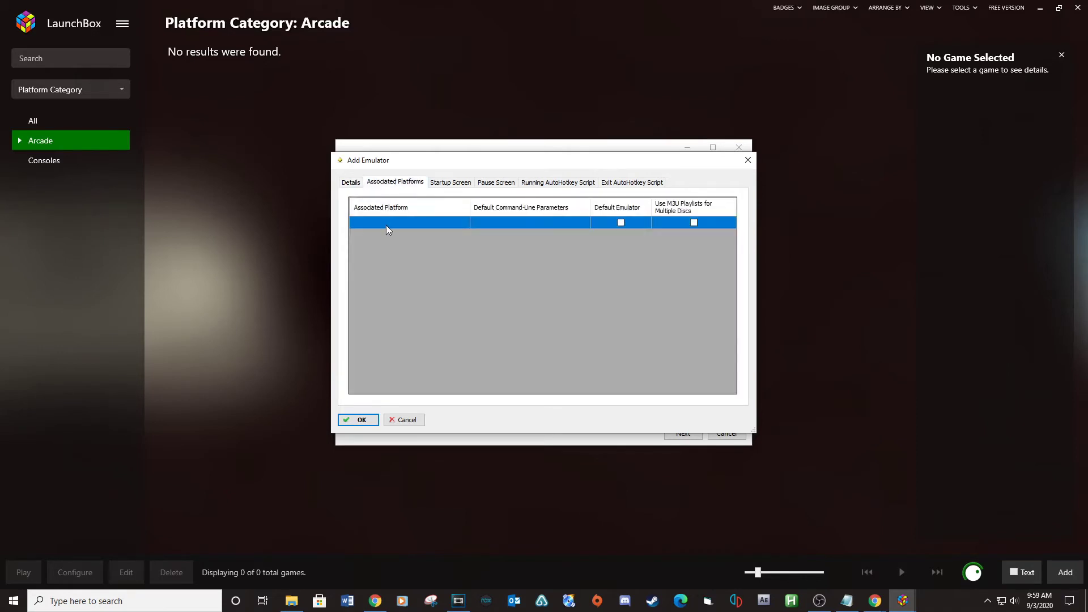
left_click(389, 222)
type("teknoparrot")
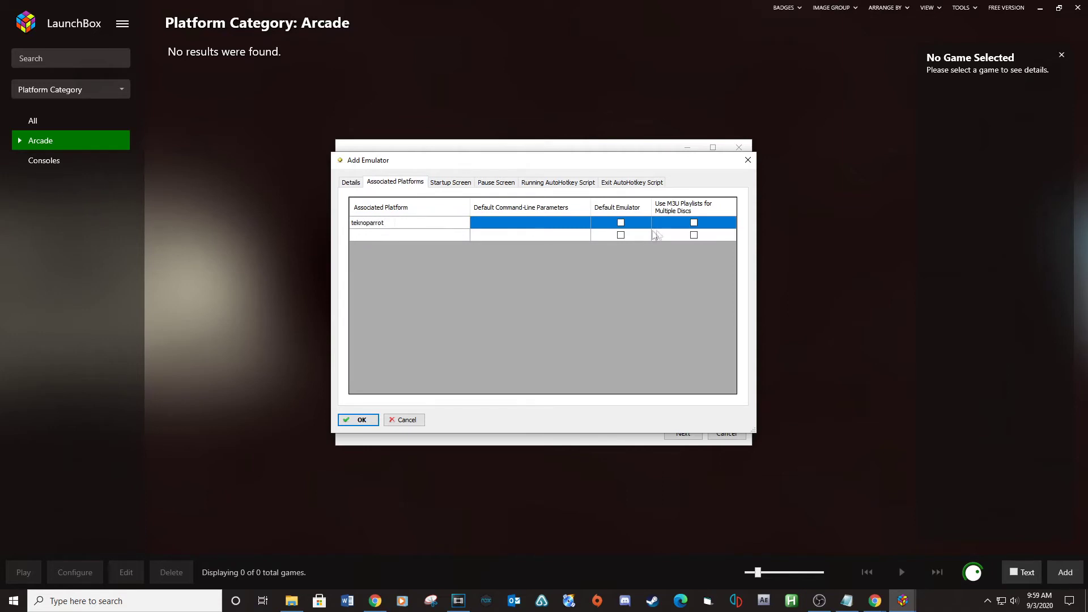
left_click(529, 224)
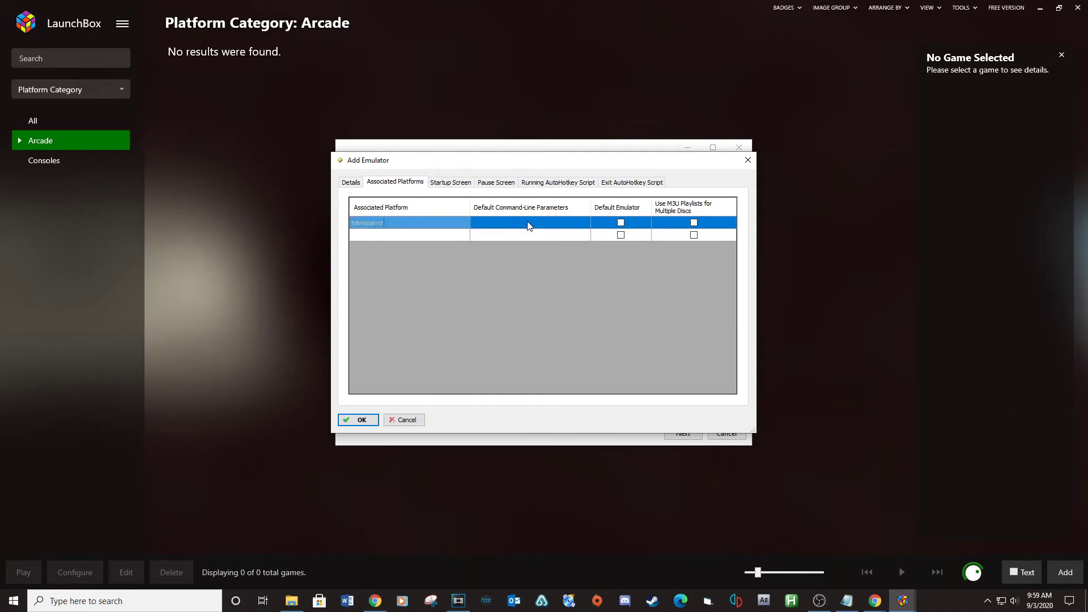
left_click(519, 224)
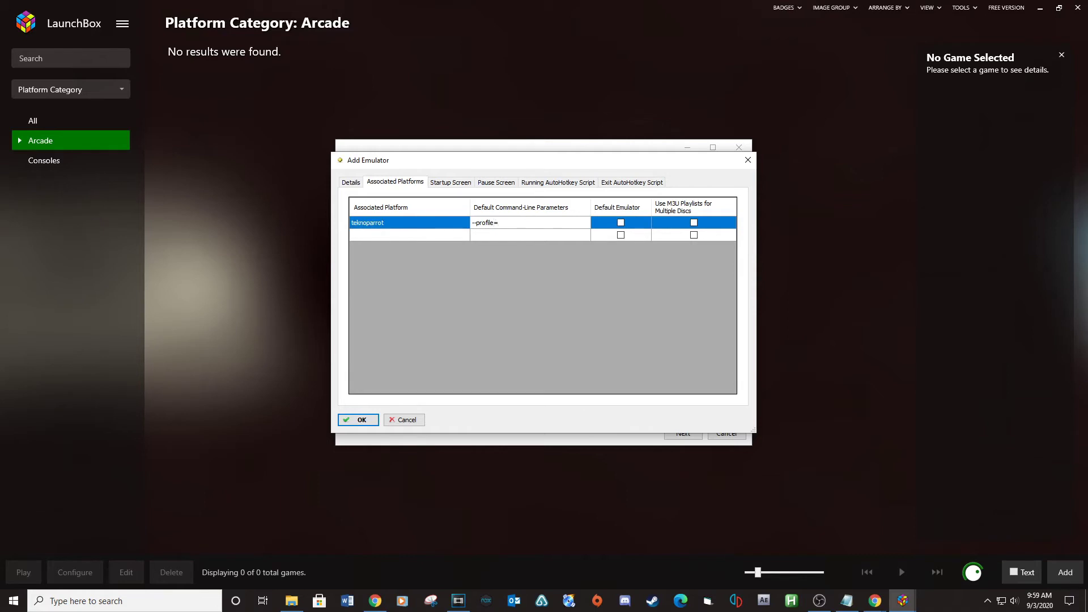
type("--profile=")
left_click(621, 222)
left_click(358, 420)
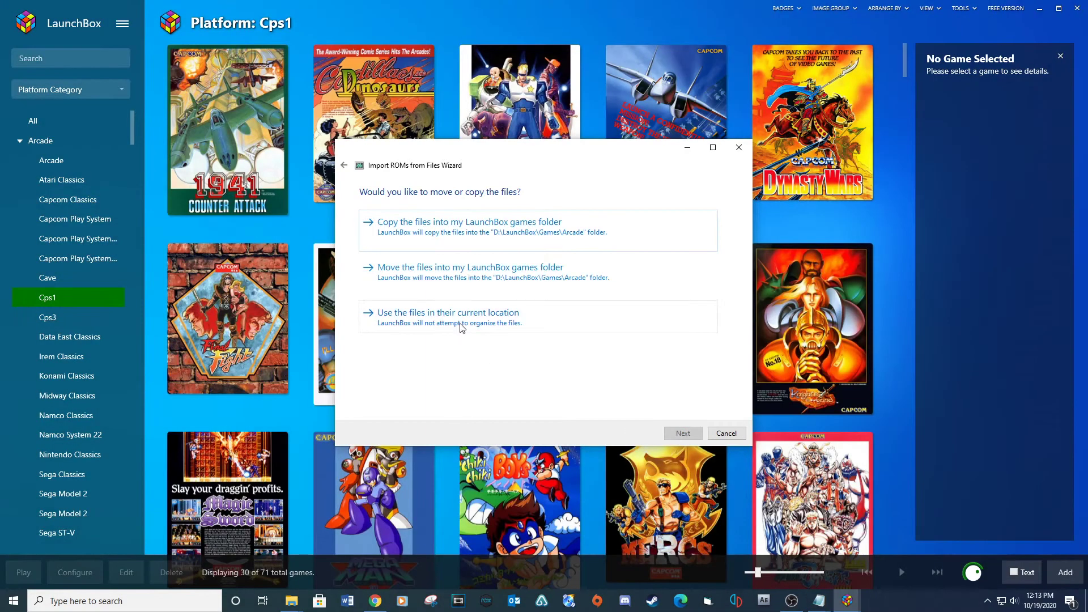
Keep files in place, accept metadata and image defaults, skip EmuMovies, finish, and dismiss the success message.
left_click(465, 324)
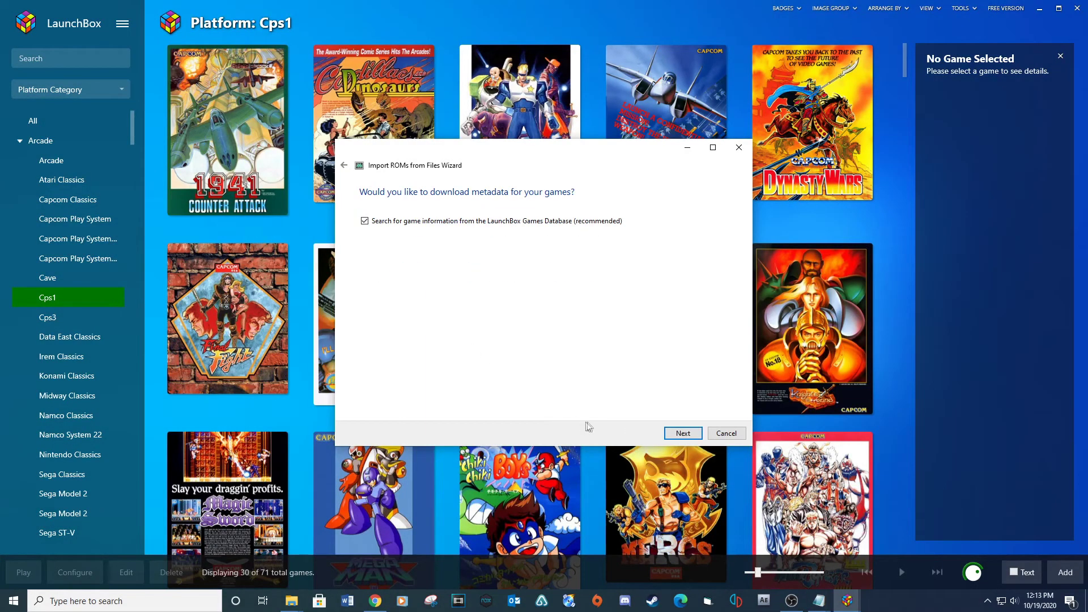
left_click(680, 436)
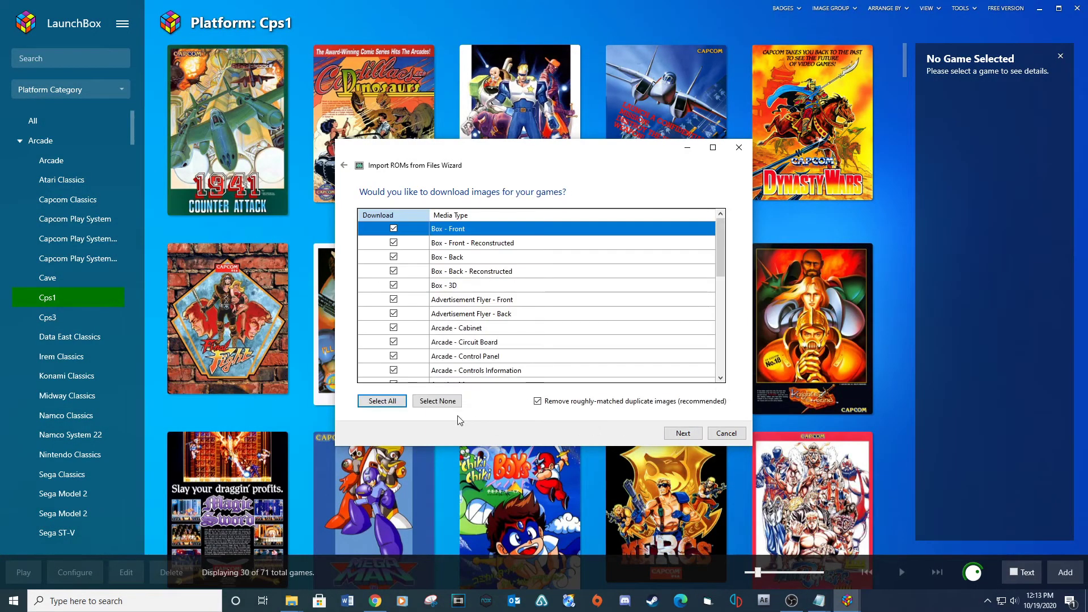
left_click(683, 435)
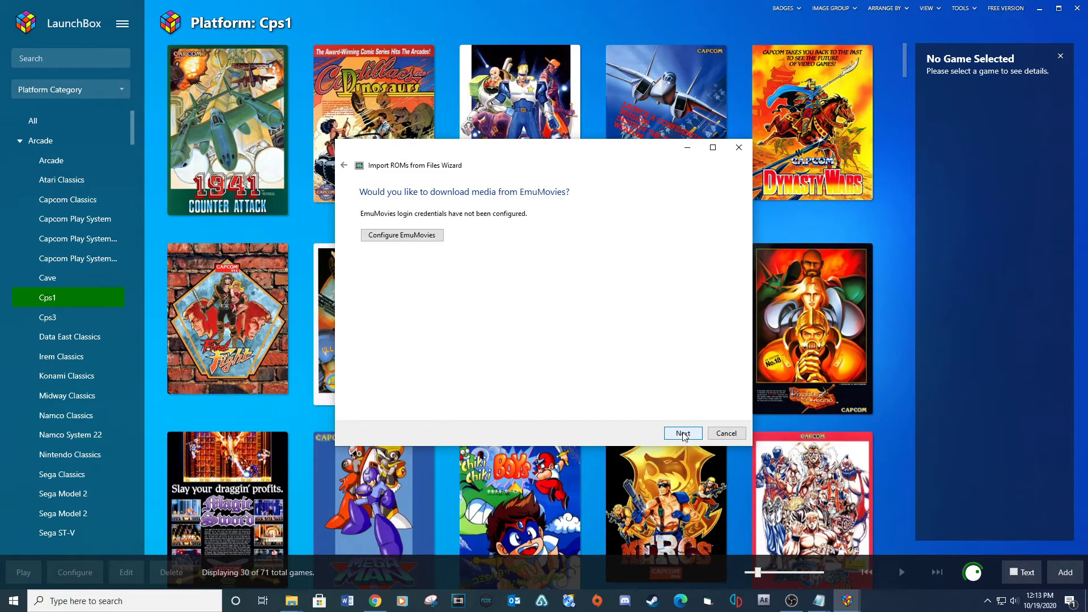
left_click(683, 435)
left_click(686, 435)
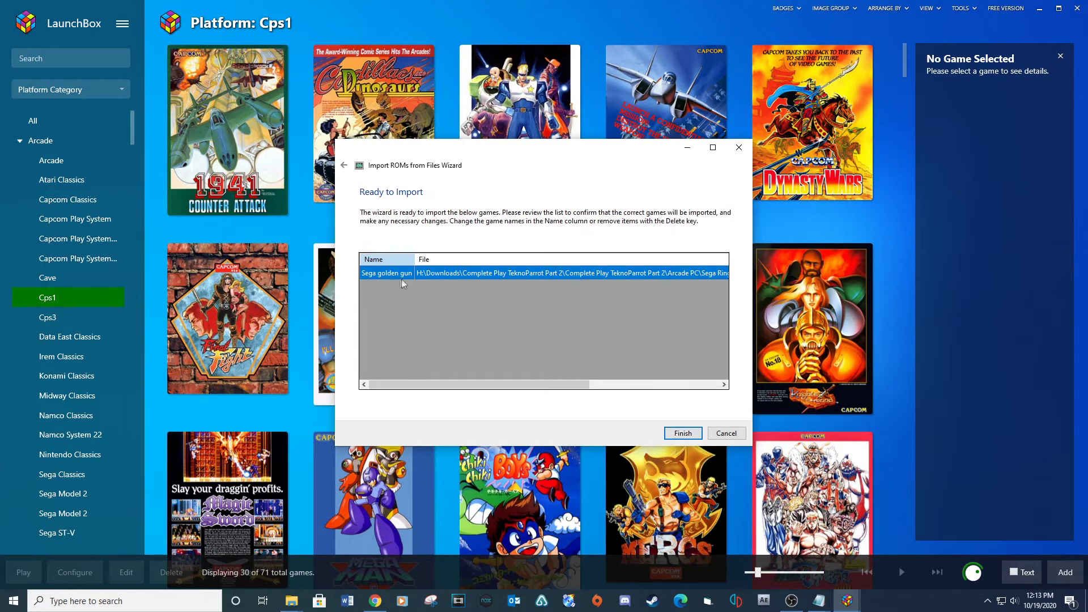
left_click(683, 433)
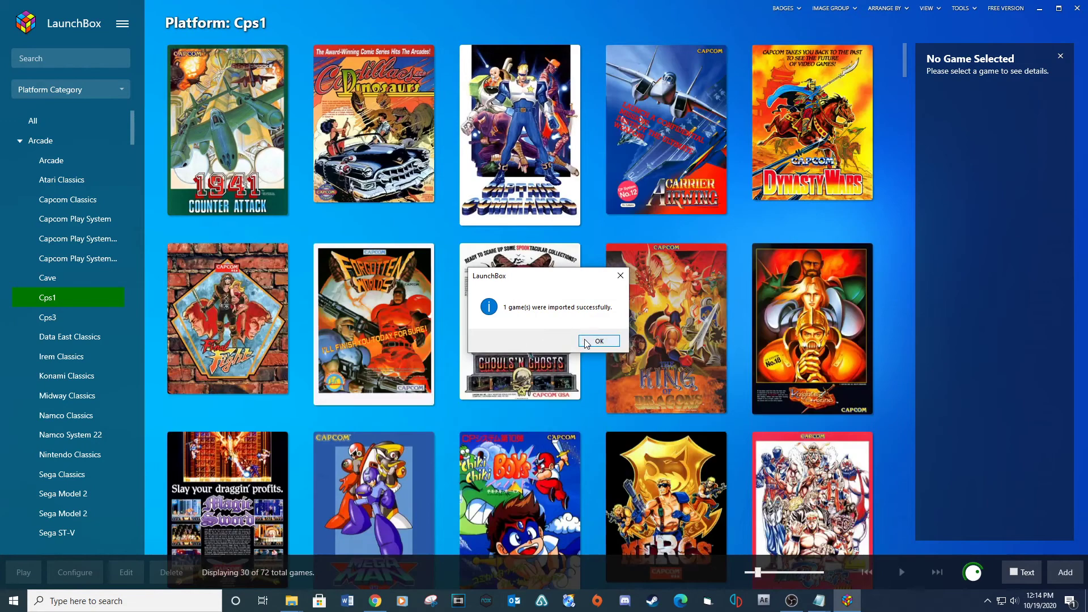
left_click(587, 343)
Open the Sega golden gun Edit Game window at its Additional Apps section.
right_click(233, 129)
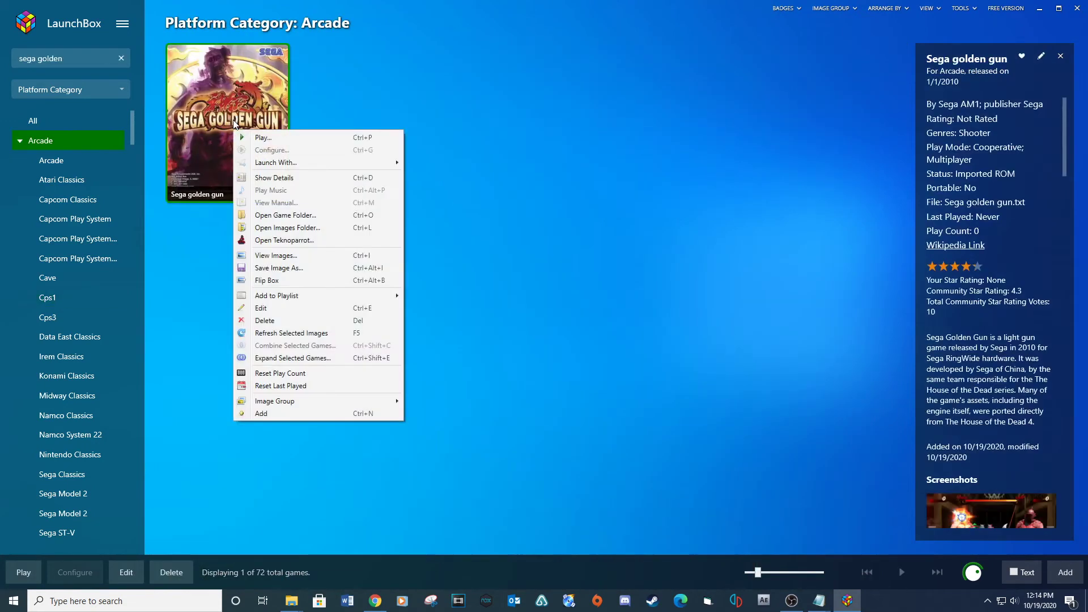
left_click(323, 309)
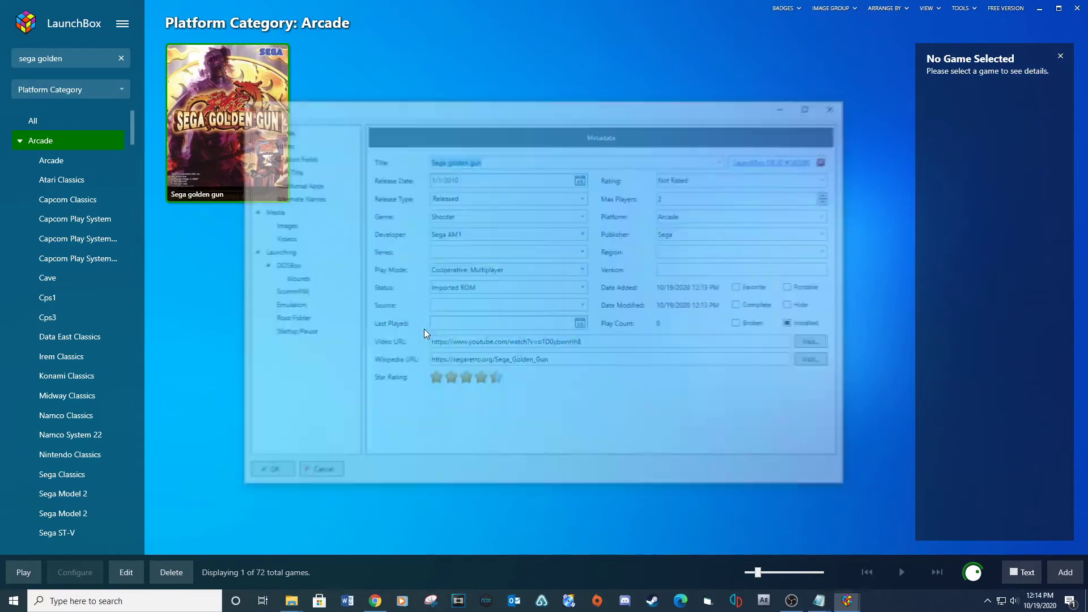
left_click(301, 199)
left_click(301, 187)
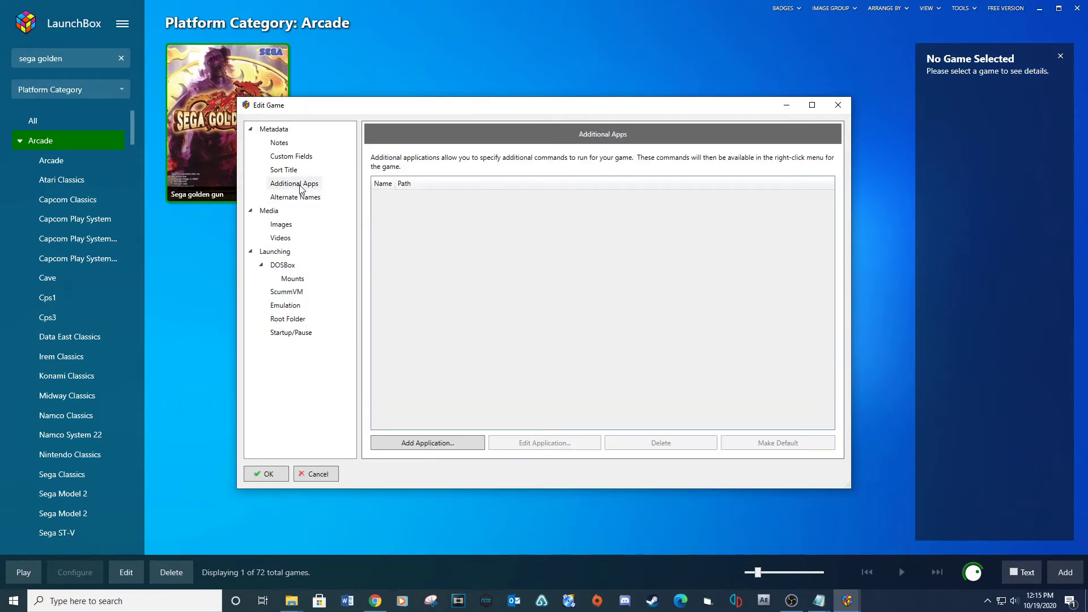
Add a DemulShooter app using Desktop\Demulshooter\sgg.bat, set to run automatically before the game.
left_click(412, 443)
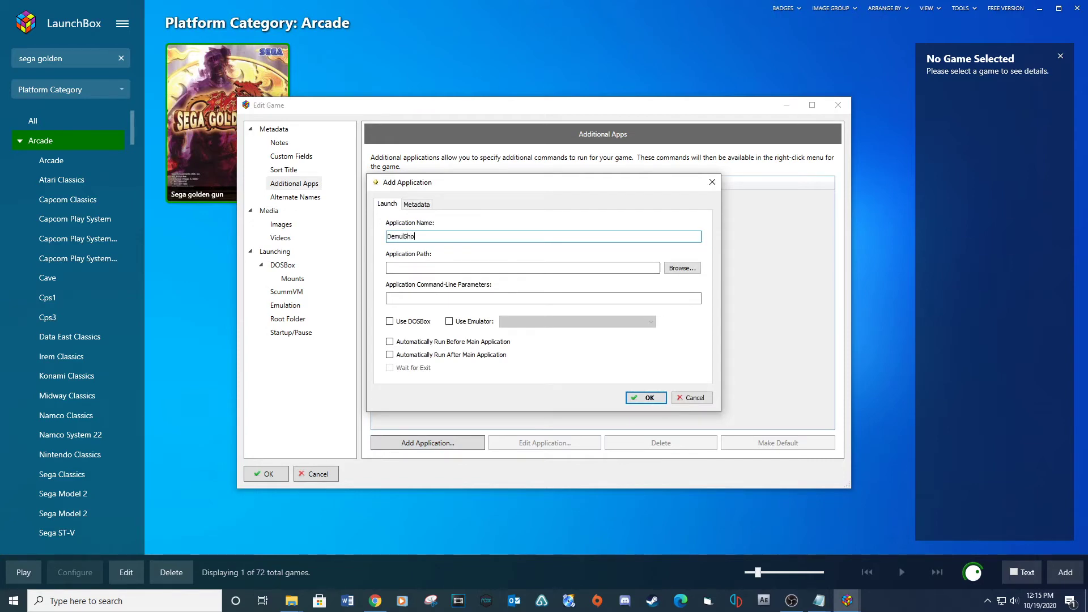
type("DemulShooter")
left_click(683, 268)
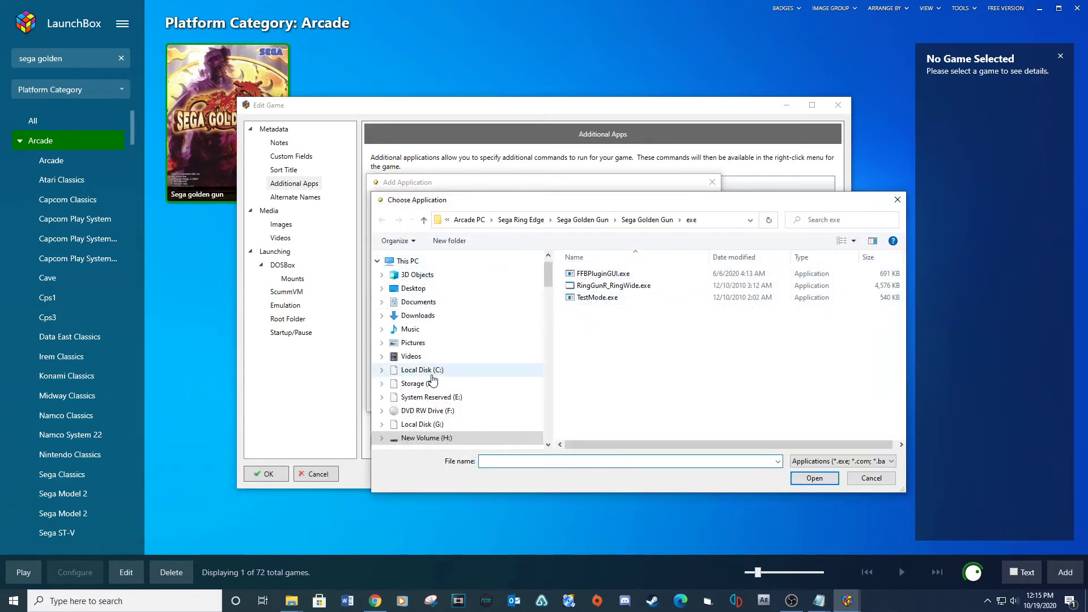
left_click(414, 288)
double_click(624, 346)
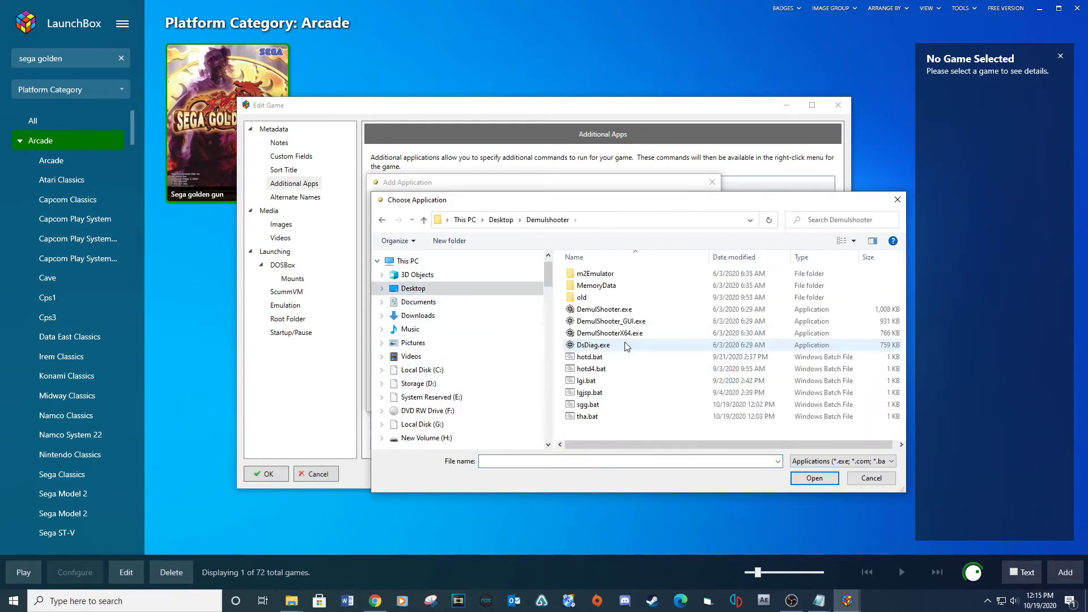
left_click(583, 406)
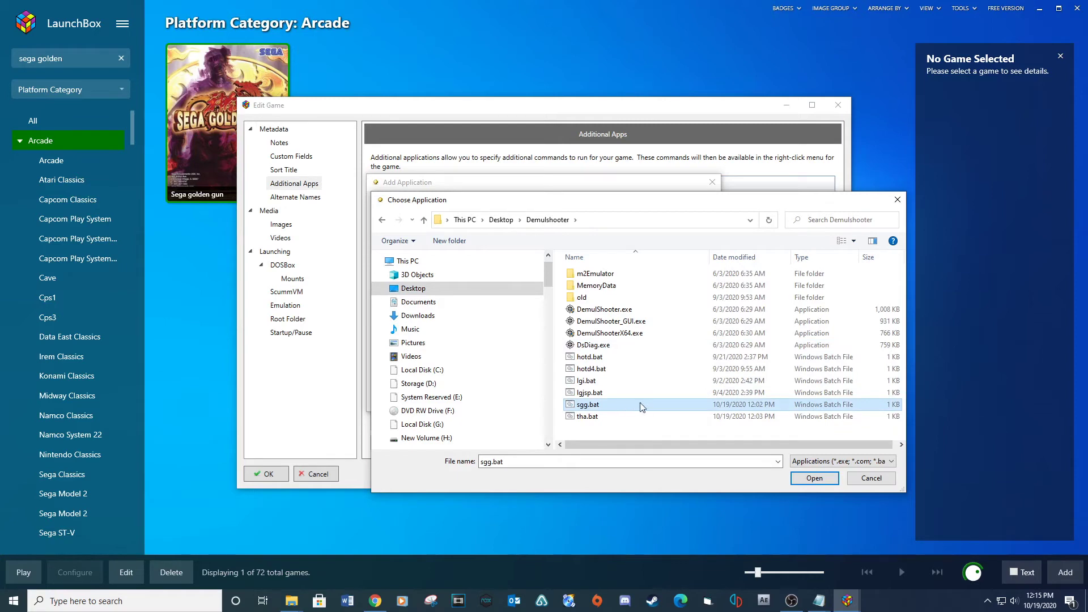
left_click(815, 478)
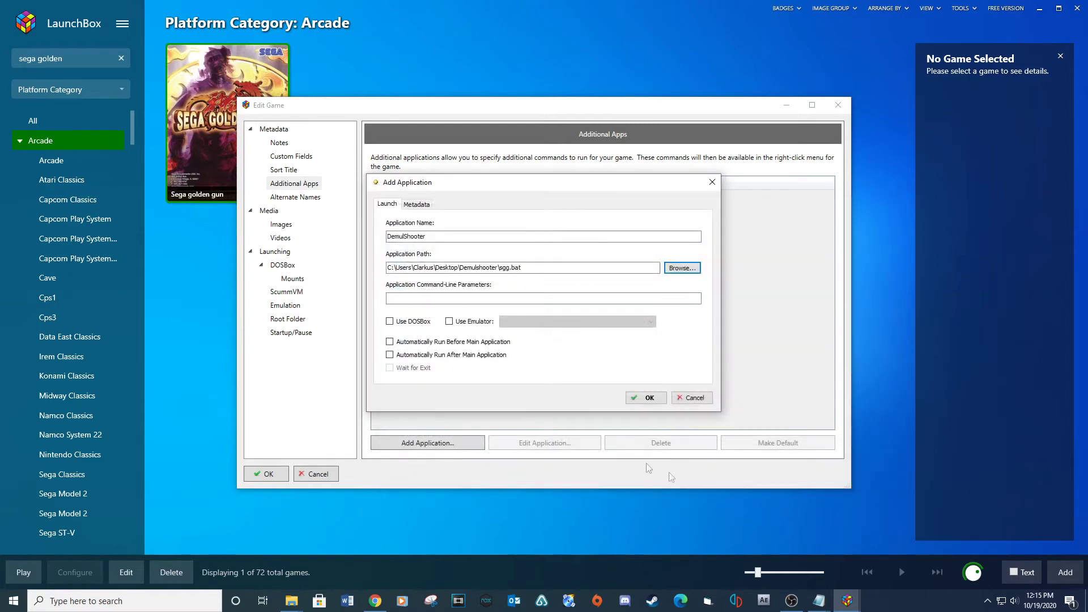
left_click(390, 342)
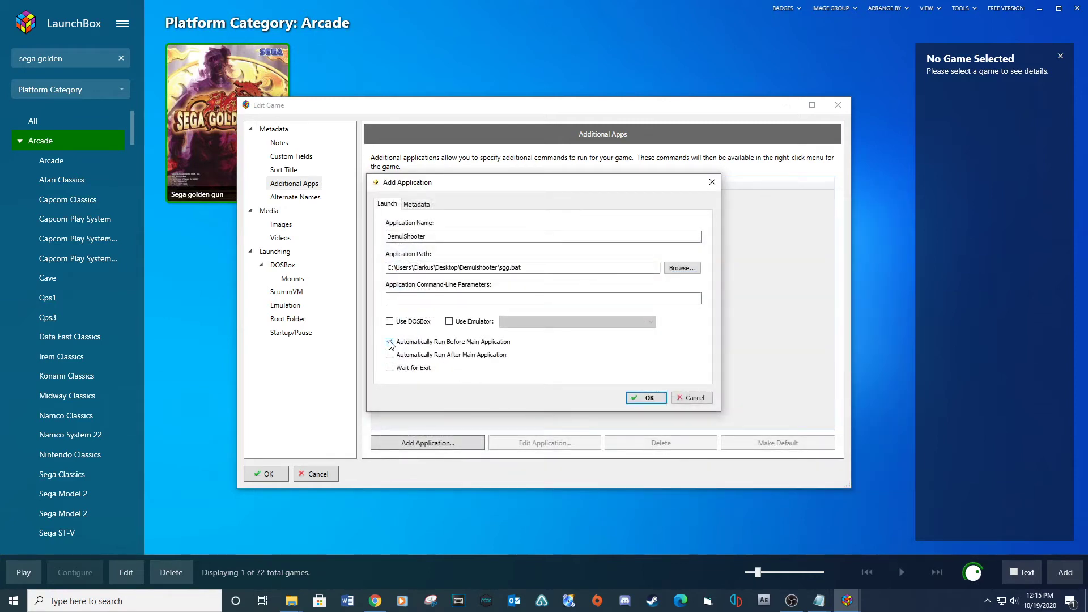
left_click(646, 397)
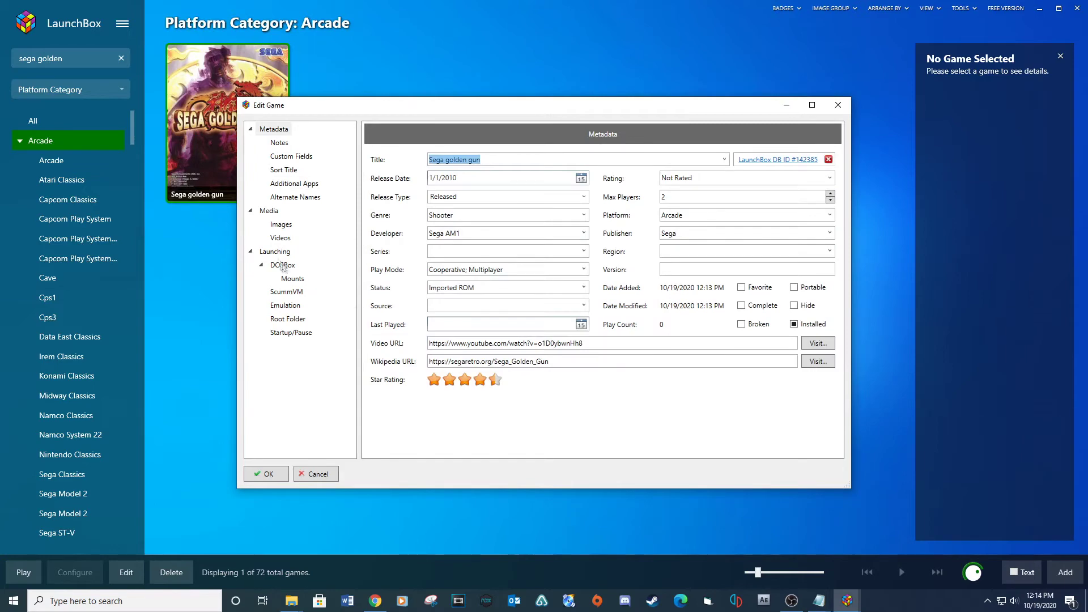
Set the ROM to exe\RingGunR_RingWide.exe and enter the custom parameter --profile=gg.xml.
left_click(276, 253)
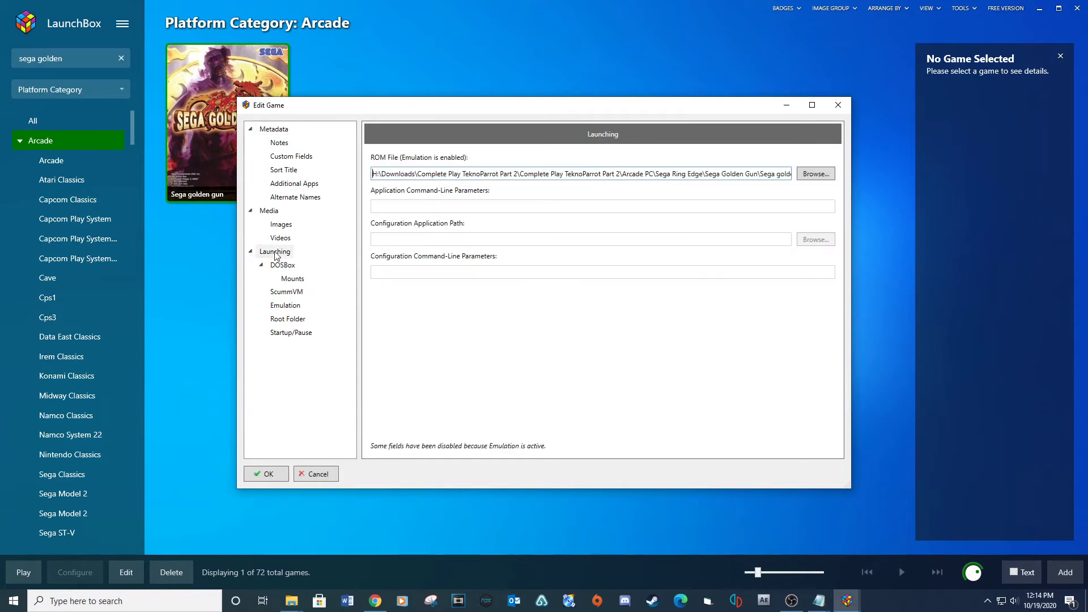
left_click(814, 174)
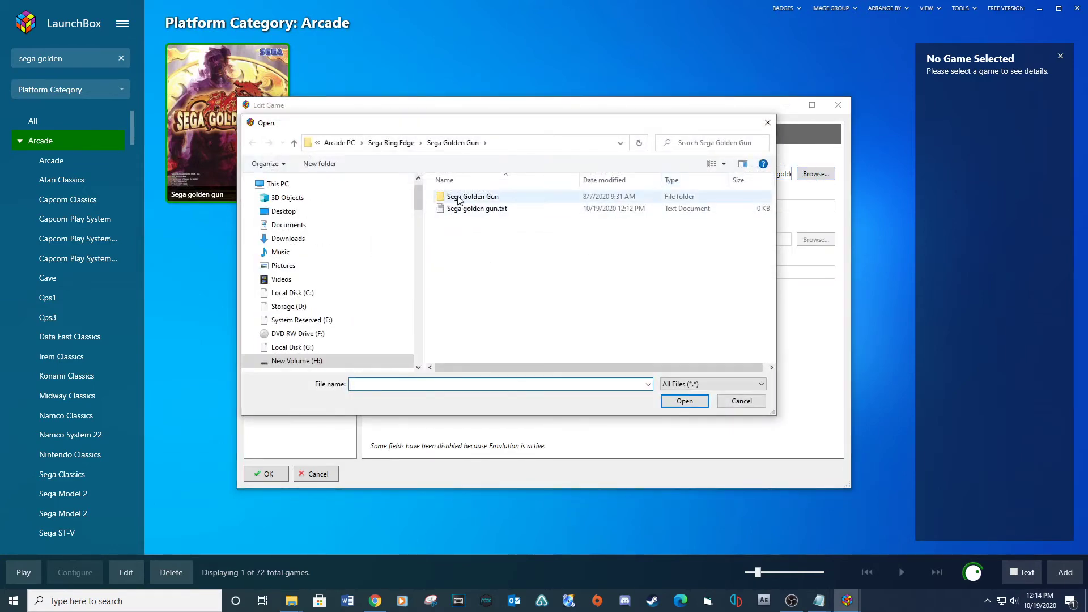
double_click(458, 197)
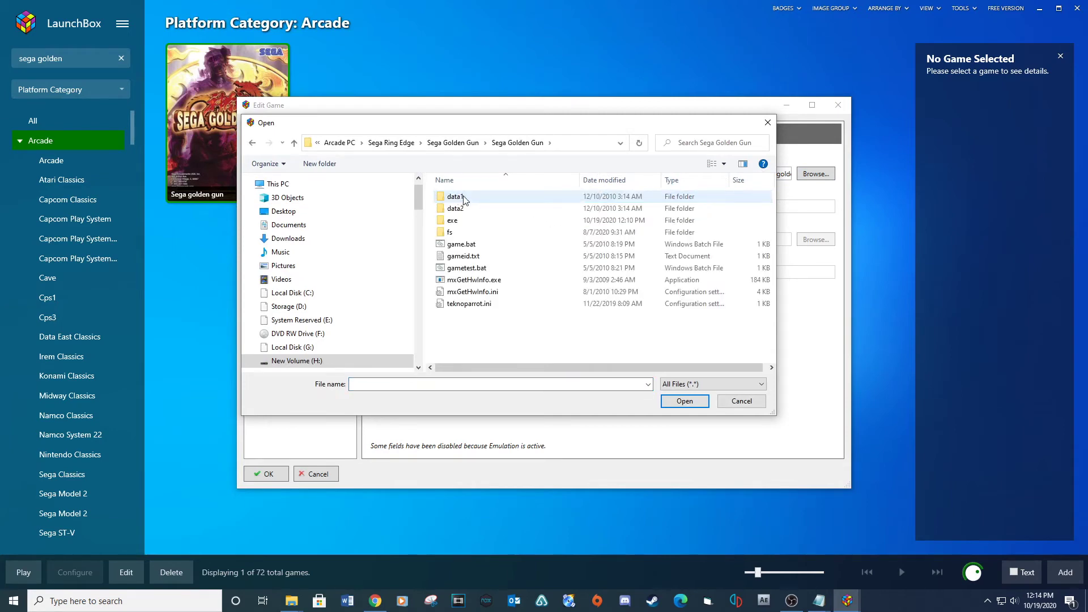
double_click(453, 221)
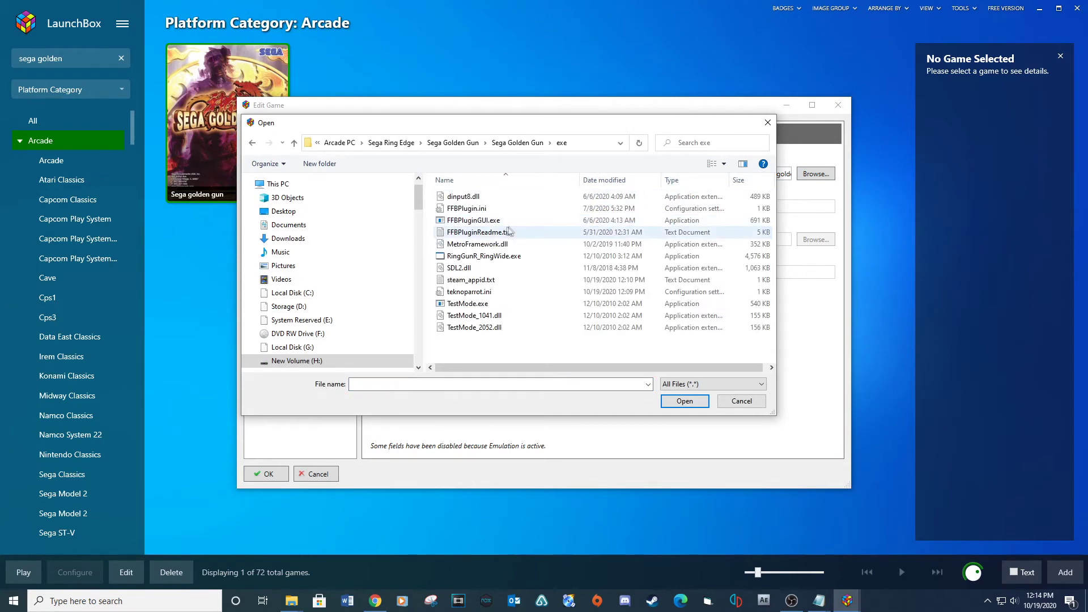
left_click(512, 258)
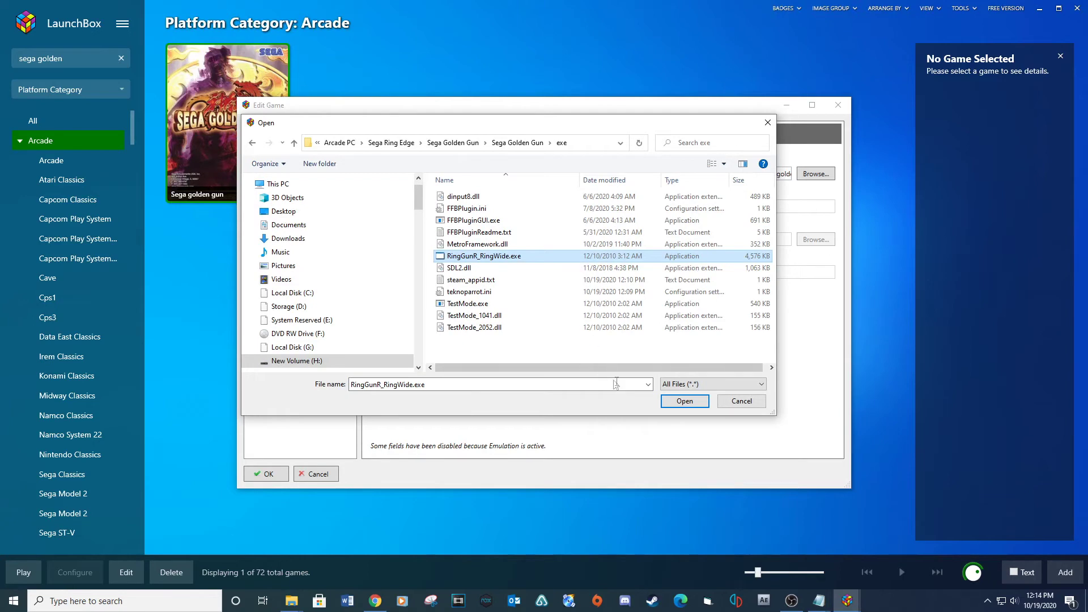
left_click(684, 400)
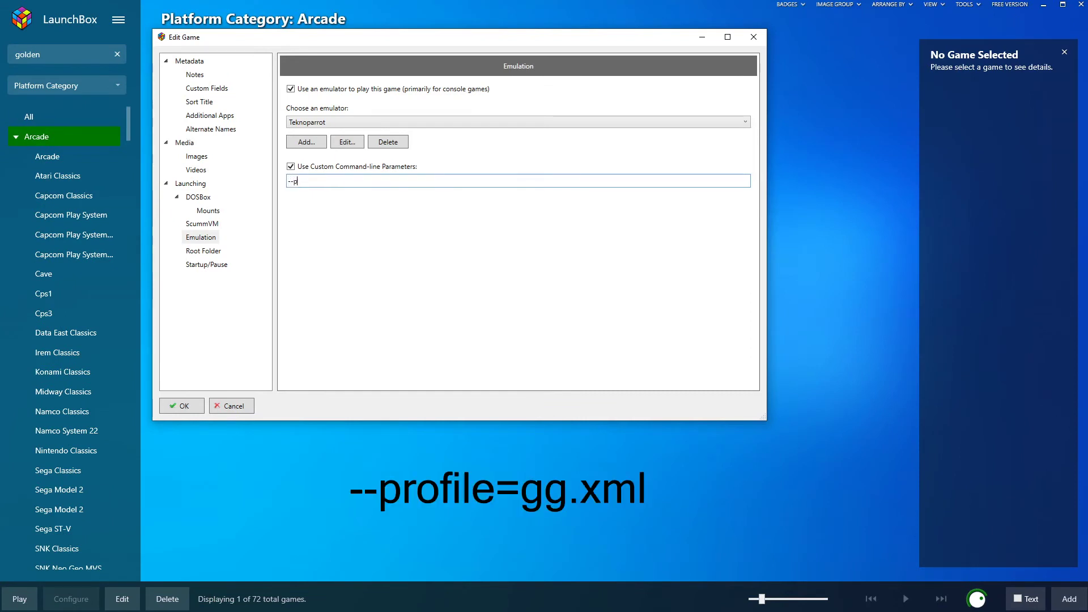
type("=gg.x")
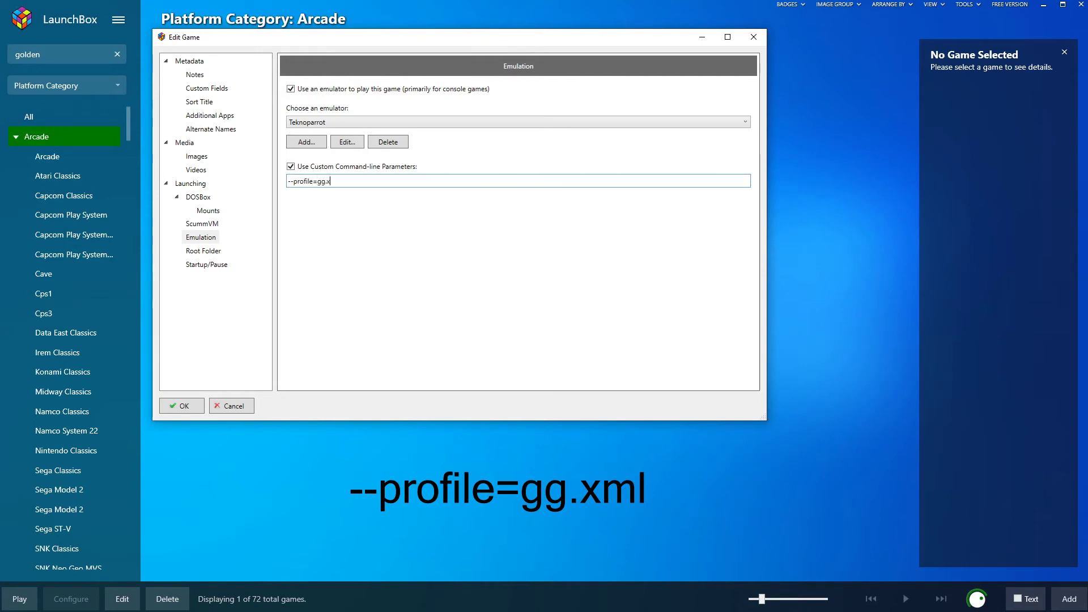
type("ml")
key("Return")
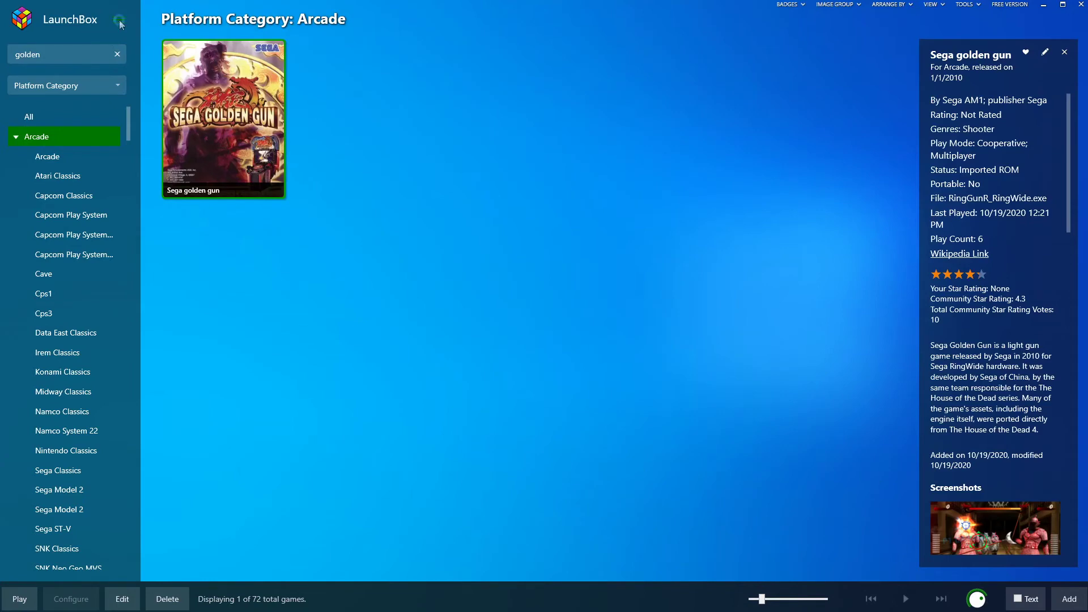
Start a ROM file import and browse to H:\Downloads\...\Sega Ring Edge\Transformers - Human Alliance.
left_click(118, 19)
mouse_move(168, 76)
mouse_move(448, 275)
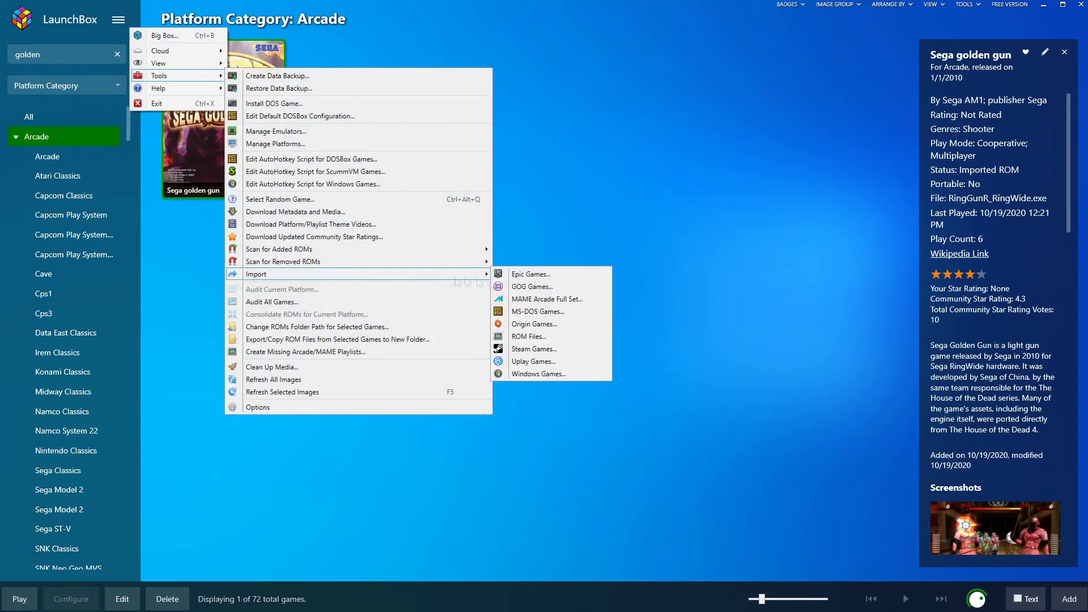
left_click(516, 277)
left_click(679, 440)
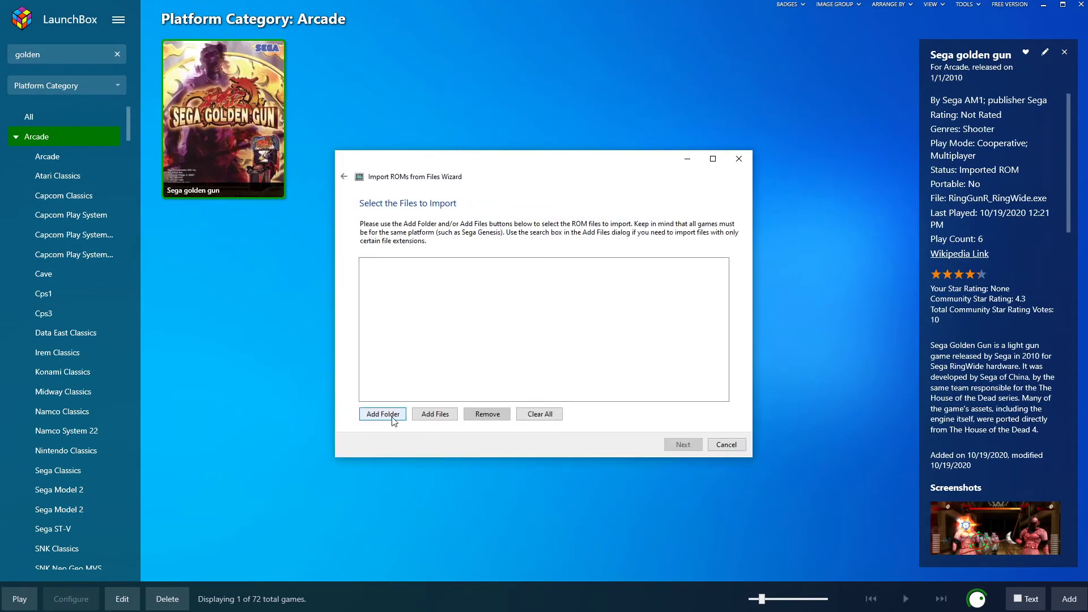
left_click(435, 415)
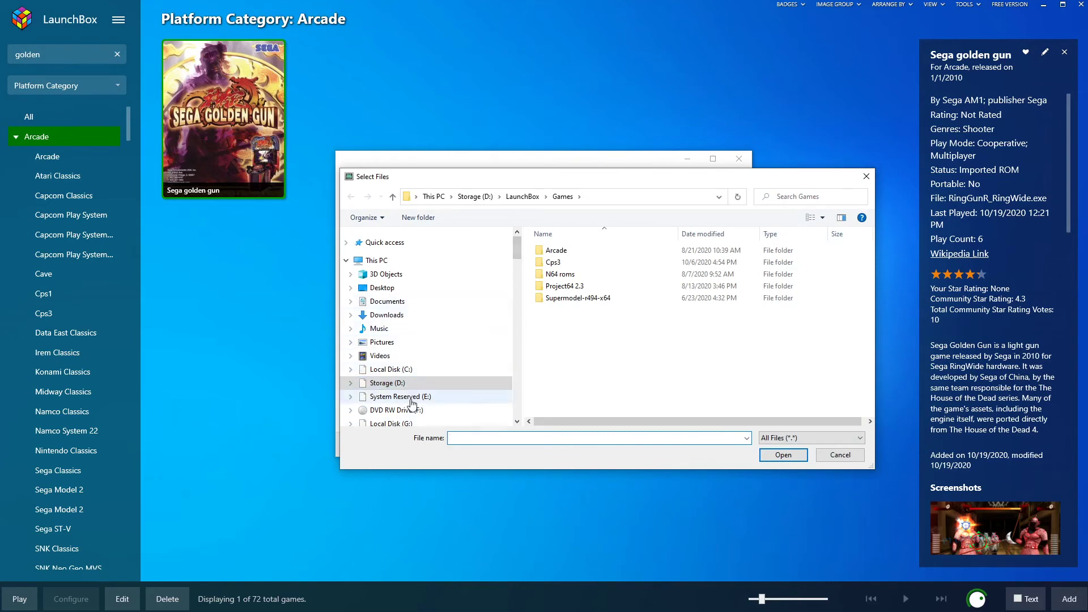
scroll(429, 420, "down", 2)
left_click(395, 383)
double_click(557, 250)
double_click(567, 250)
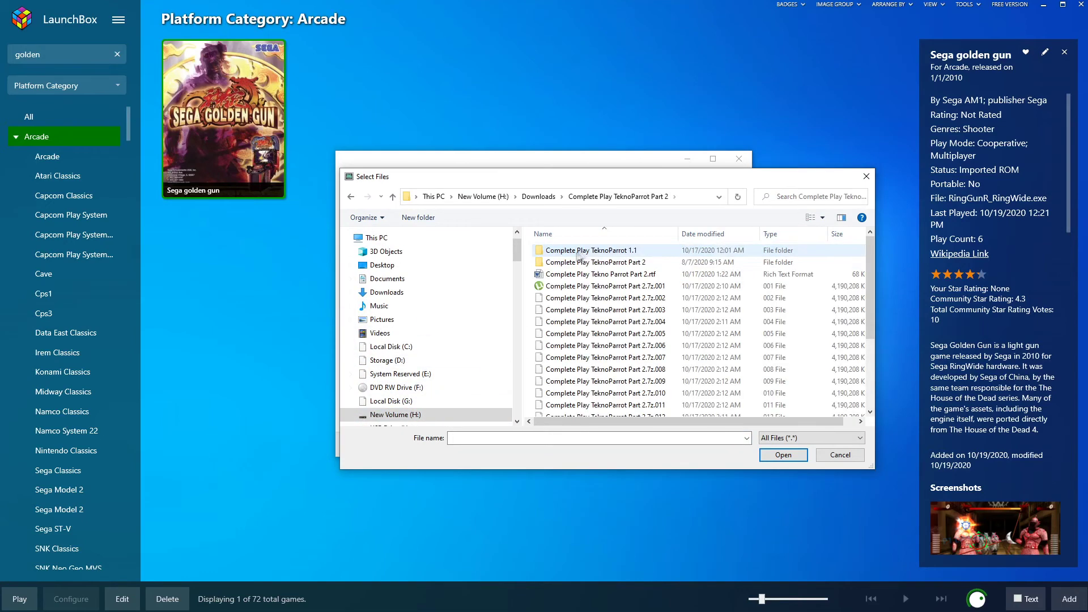
double_click(567, 250)
double_click(562, 250)
double_click(559, 250)
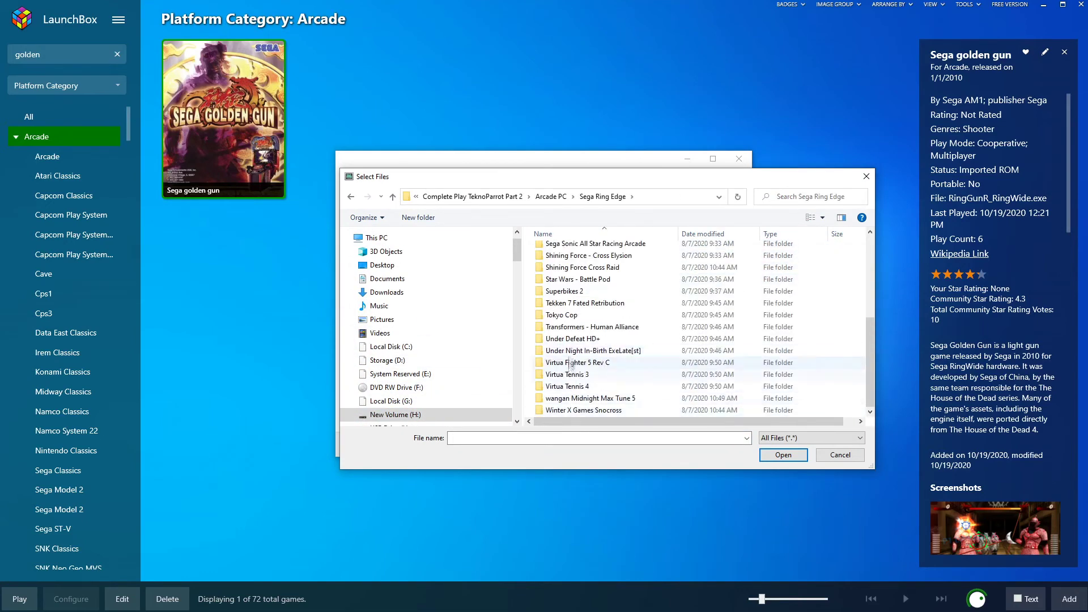
double_click(578, 335)
Create an empty text file named 'Transformers human alliance' there and pick it for import.
right_click(566, 355)
mouse_move(593, 452)
left_click(688, 440)
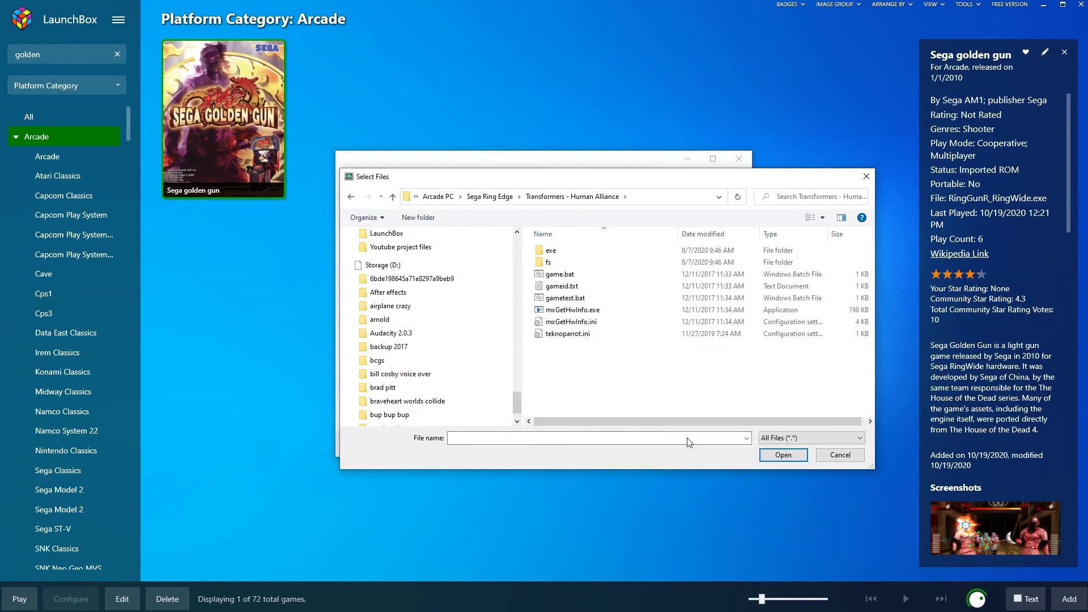
type("Transf")
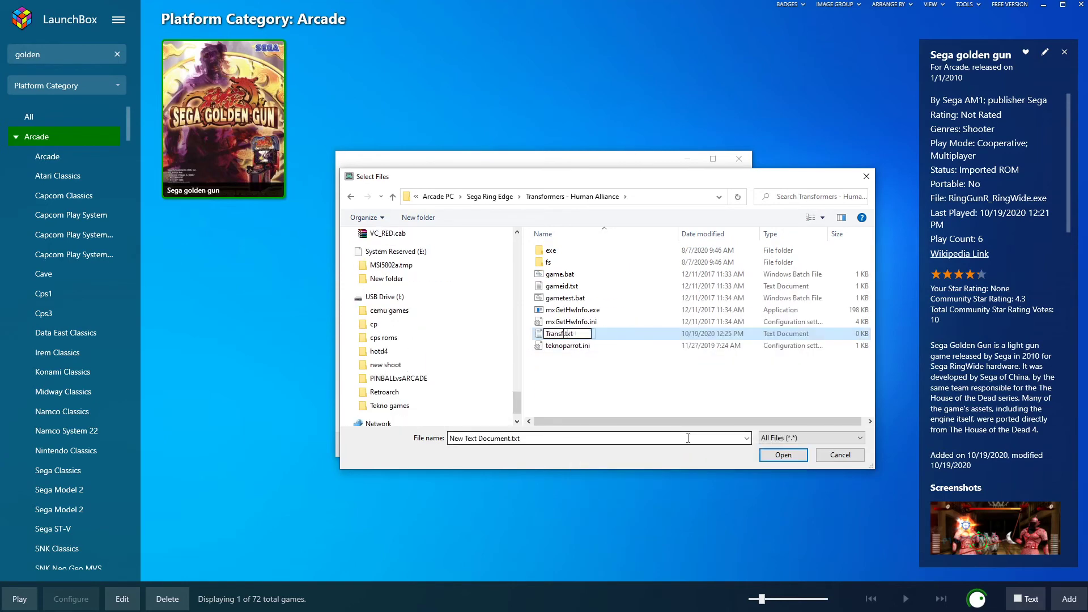
type("ormers human alliance")
key("Return")
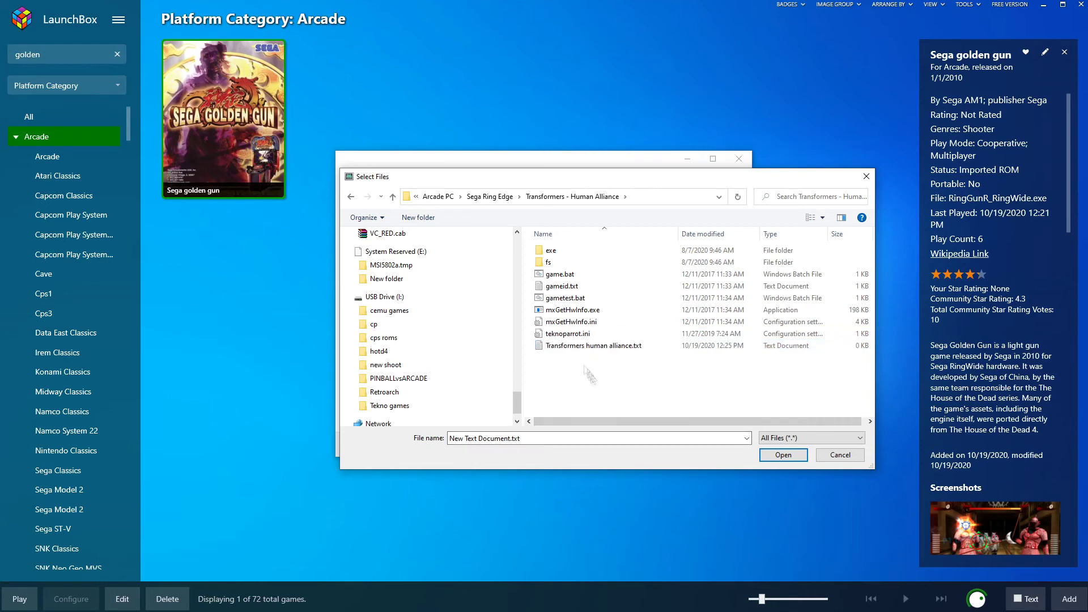
key("Return")
Import it with platform Arcade and emulator Teknoparrot, accepting the remaining defaults.
left_click(683, 444)
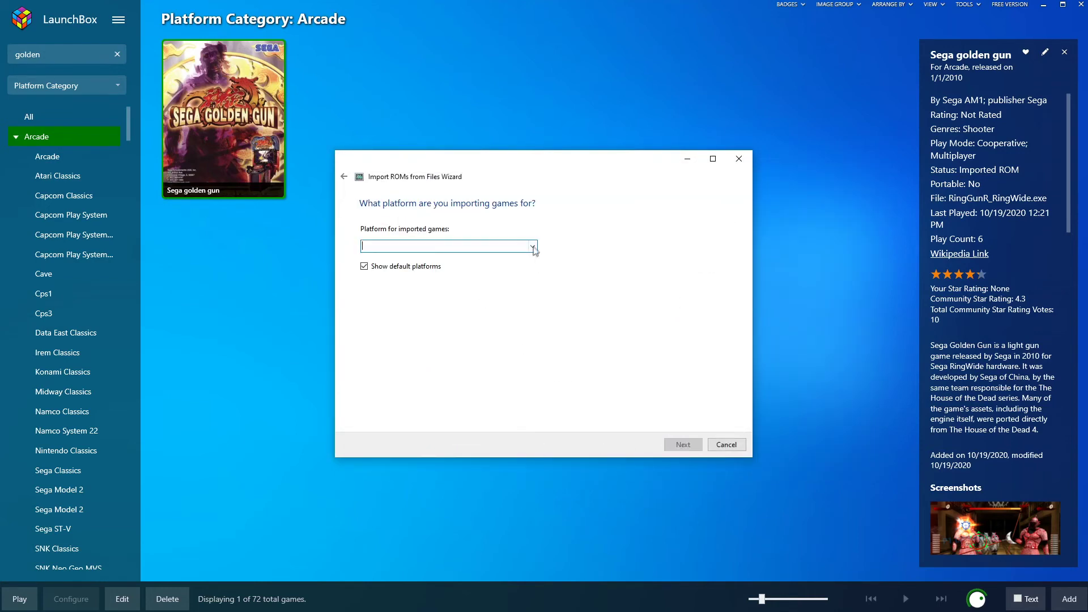
left_click(533, 246)
left_click(430, 380)
left_click(683, 444)
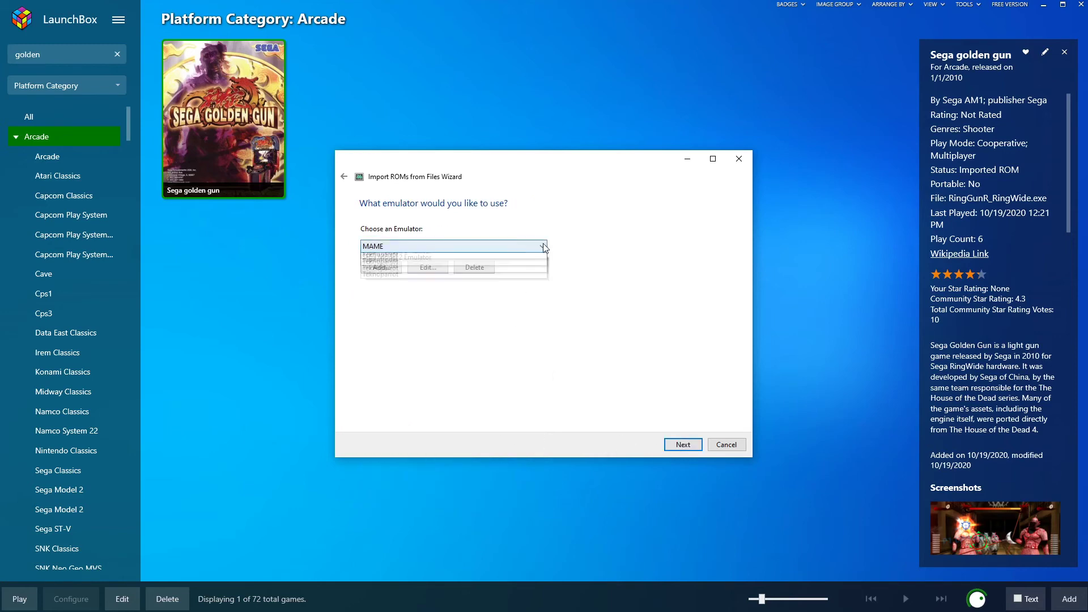
left_click(542, 246)
left_click(510, 316)
left_click(678, 446)
left_click(678, 447)
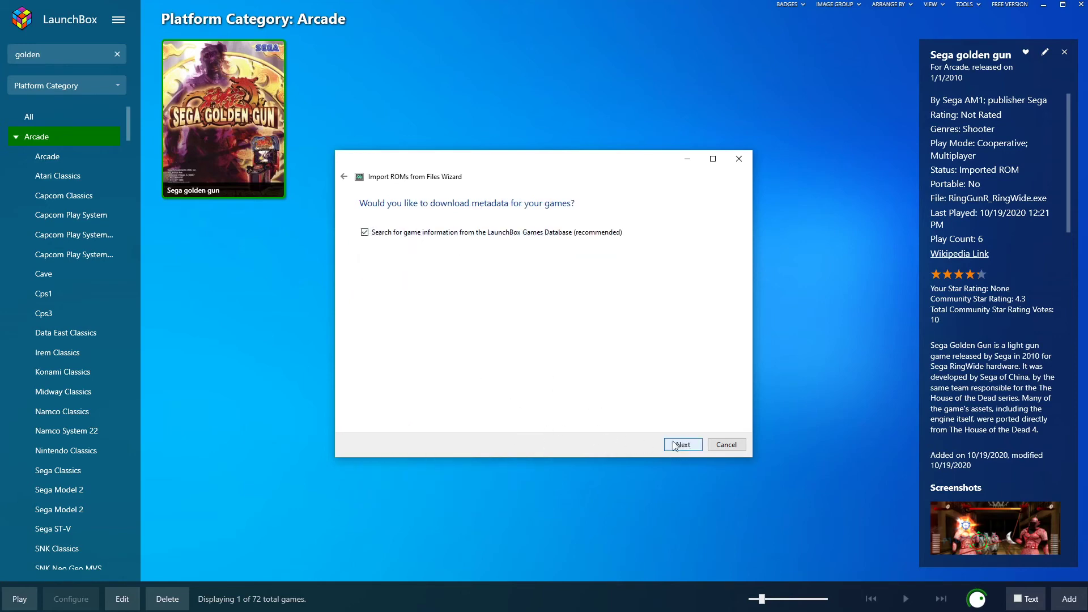
left_click(679, 446)
left_click(679, 447)
left_click(679, 447)
left_click(679, 446)
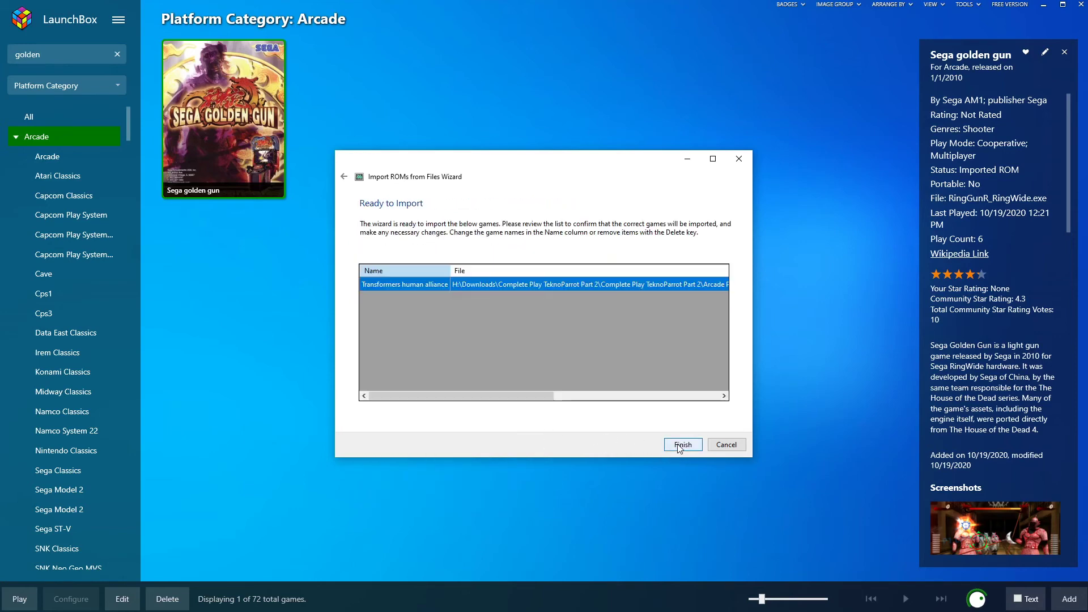
left_click(679, 446)
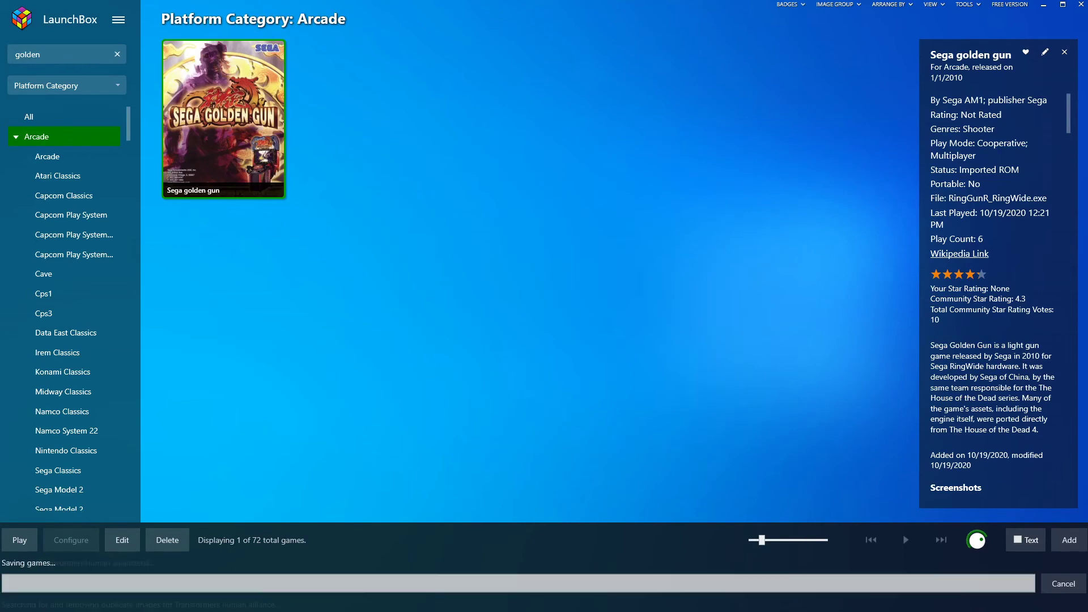
Dismiss the import message, search 'tran', and open Transformers human alliance for editing.
left_click(605, 343)
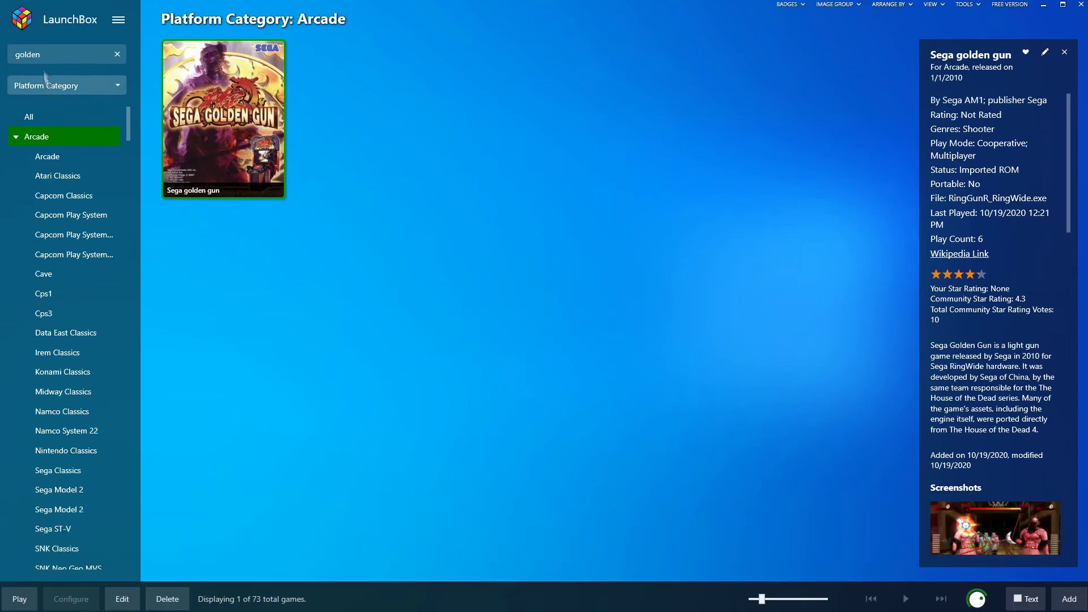
double_click(33, 57)
type("trans")
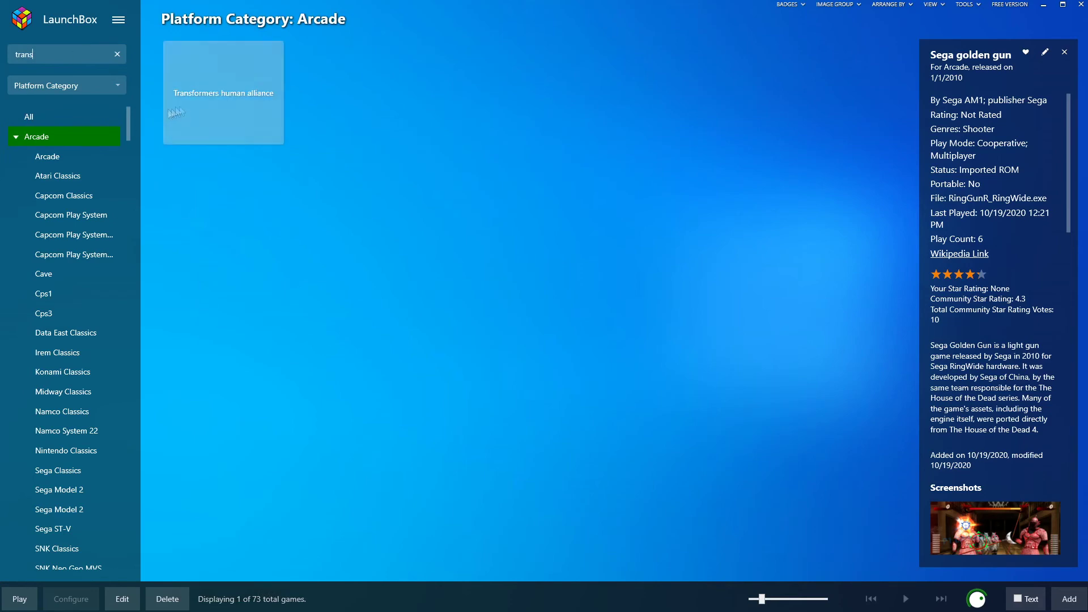
right_click(199, 116)
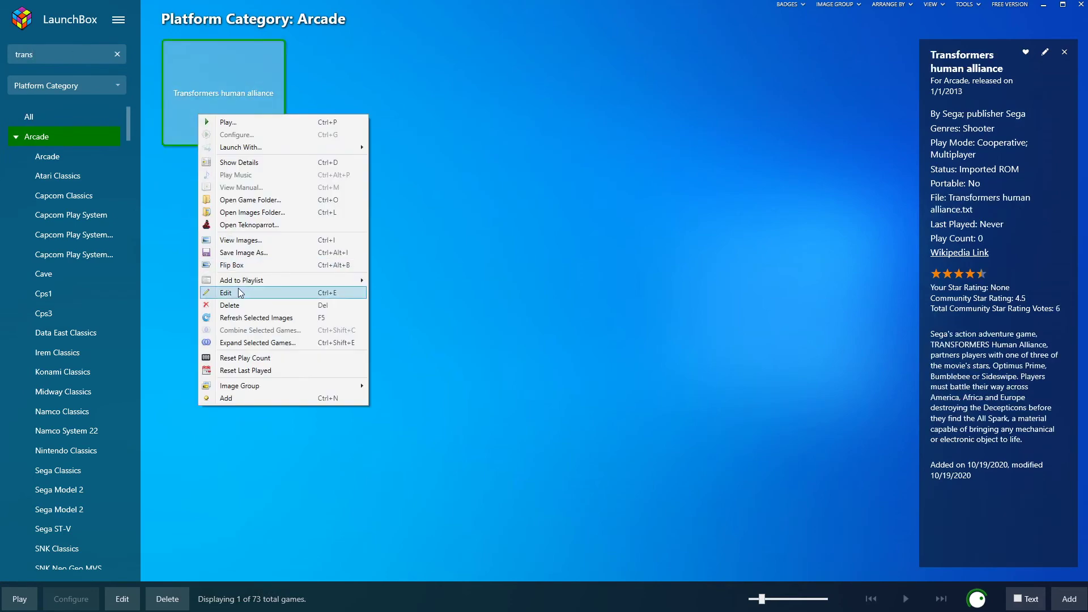
left_click(340, 292)
Add a DemulShooter additional app using Desktop\Demulshooter\tha.bat, running before the game.
left_click(296, 196)
left_click(412, 454)
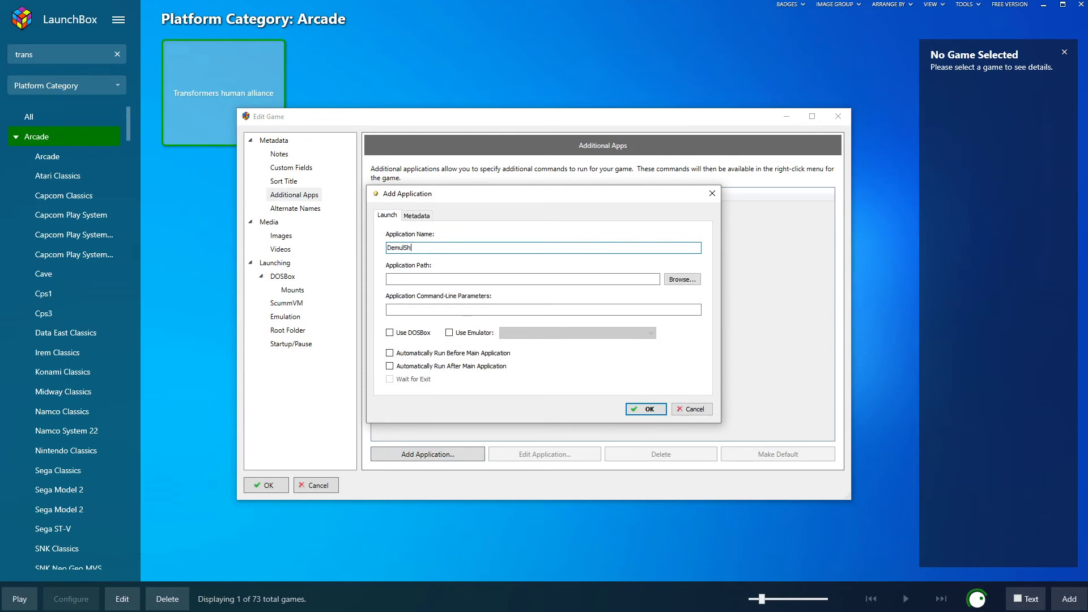
left_click(683, 279)
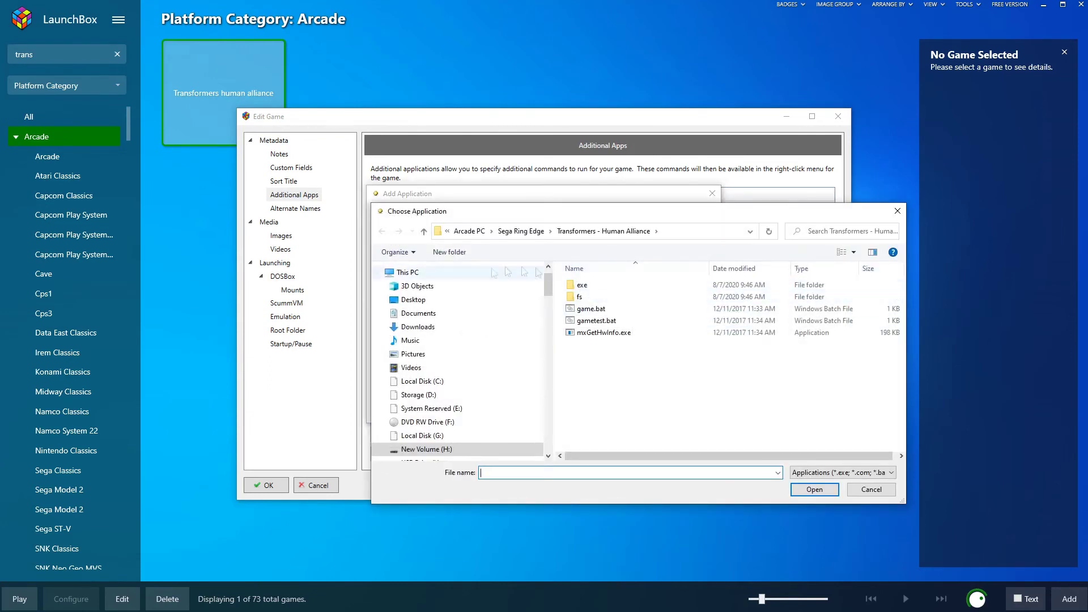
left_click(437, 300)
double_click(599, 356)
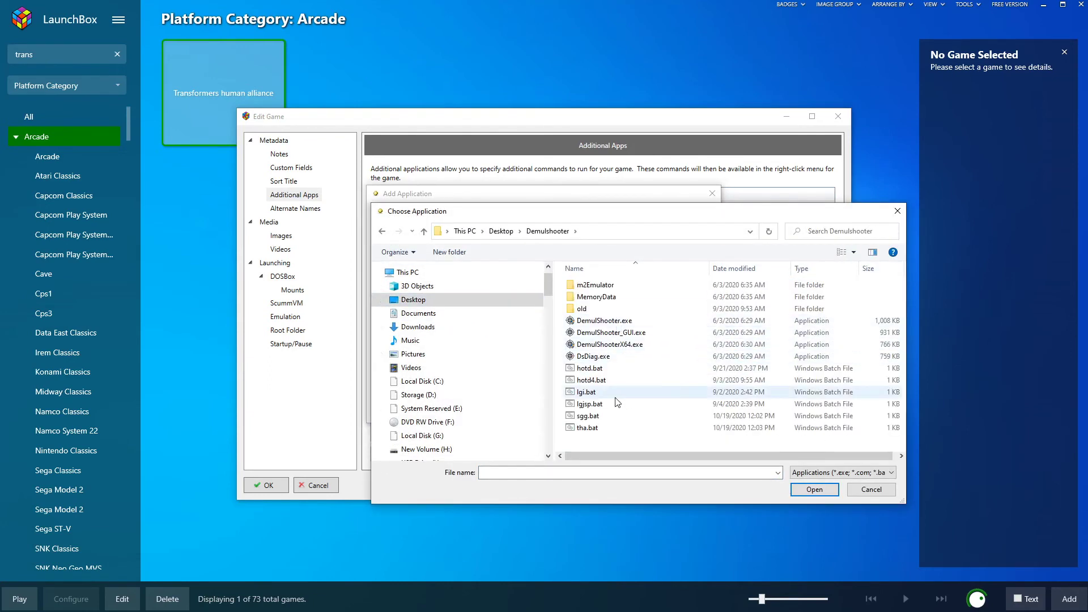
left_click(595, 431)
left_click(814, 489)
left_click(396, 347)
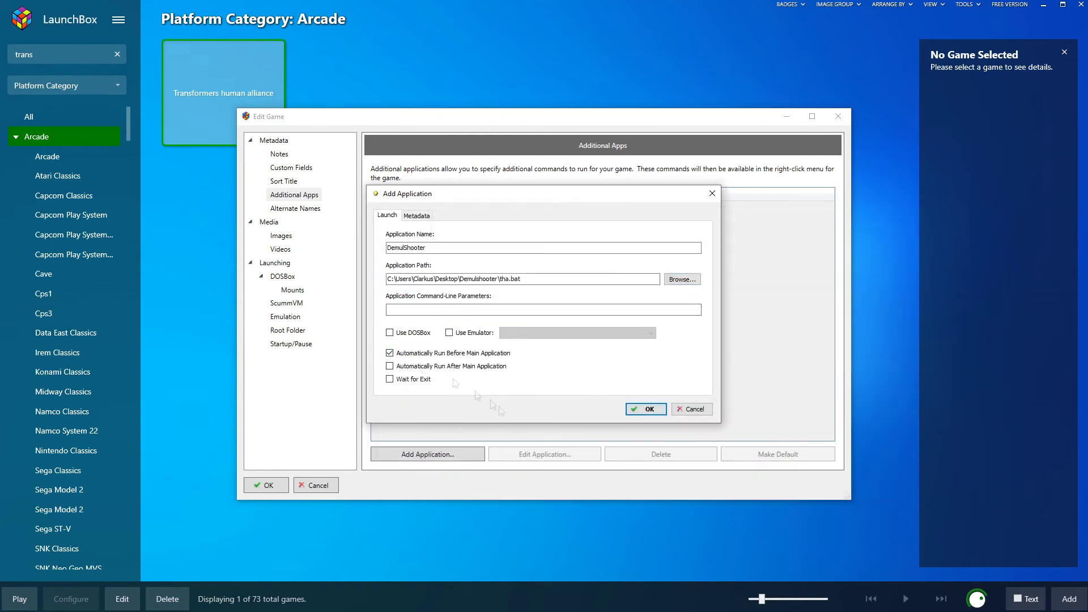
left_click(630, 410)
Set the ROM to exe\TF_Gun_R_Ring_dumped.exe with custom parameters --profile=transformers.xml, and save.
left_click(278, 262)
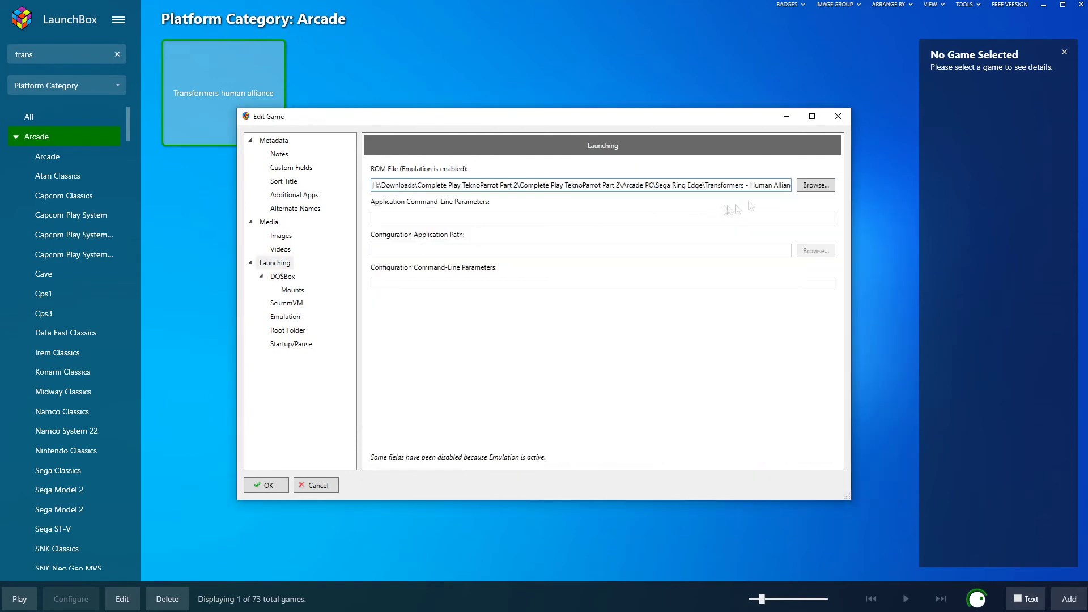
left_click(808, 185)
double_click(452, 208)
left_click(466, 305)
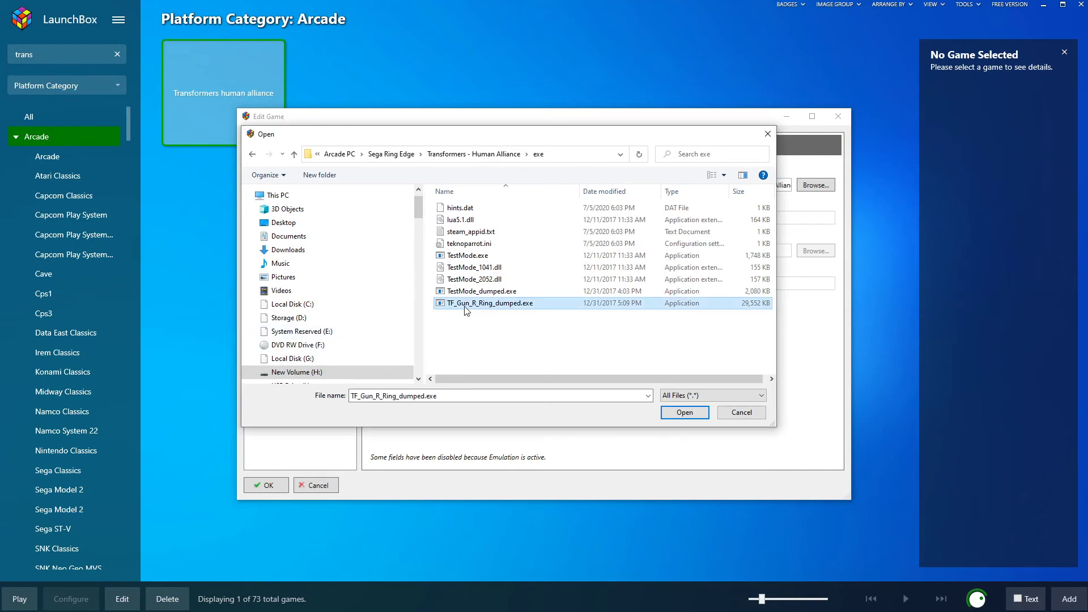
left_click(685, 413)
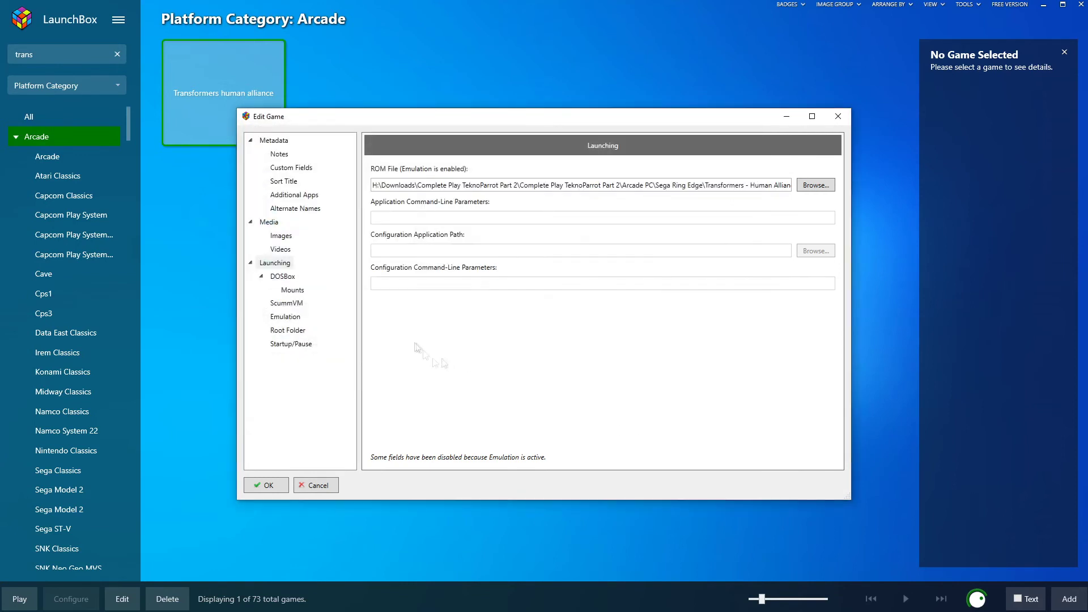
left_click(289, 319)
left_click(376, 246)
left_click(385, 257)
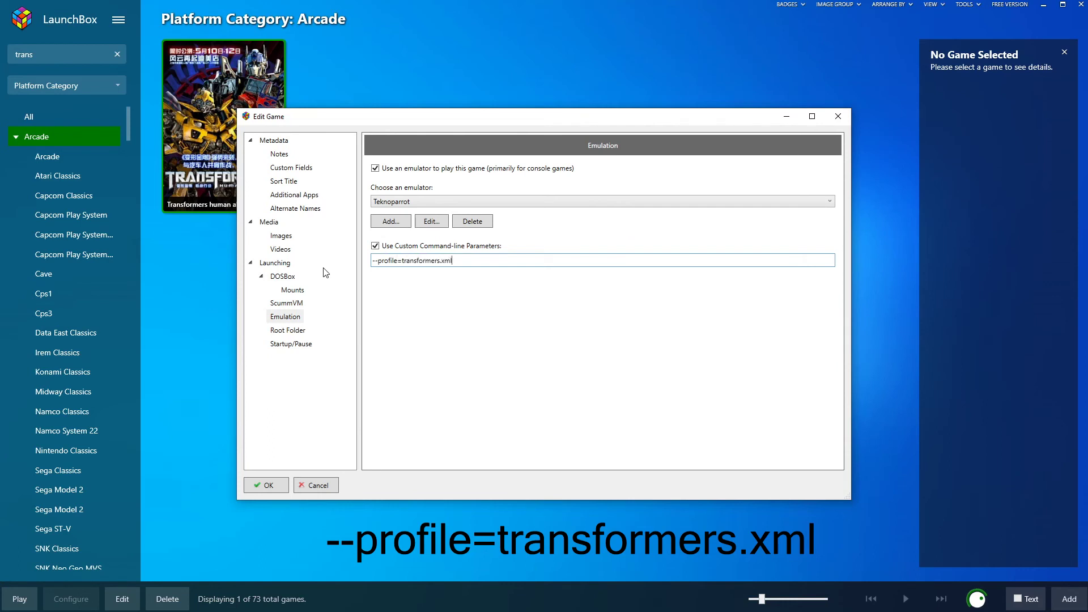
left_click(274, 486)
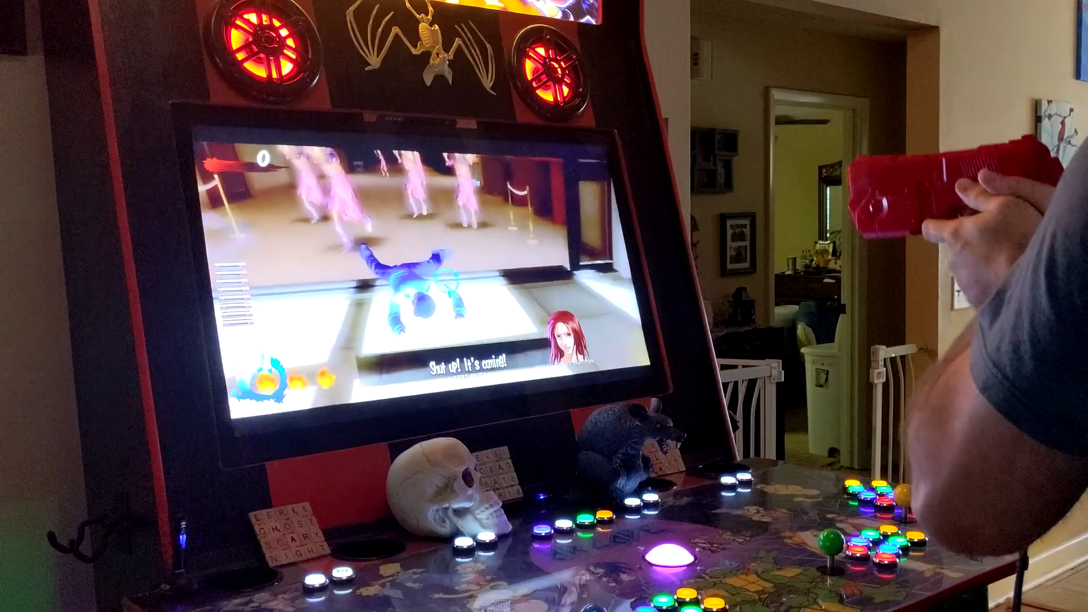